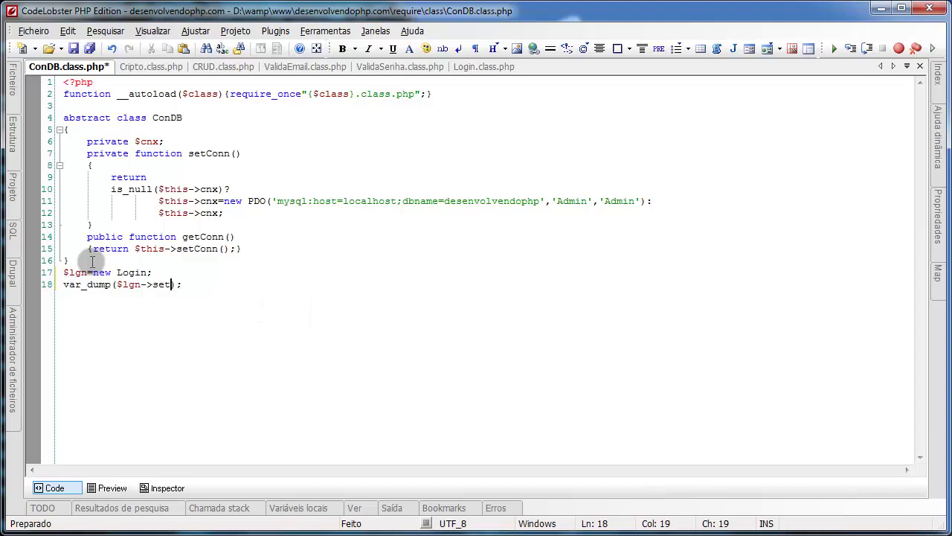
Step: Complete the var_dump test as a setLogin call with a test e-mail and password, saving ConDB.class.php
key(ctrl+s)
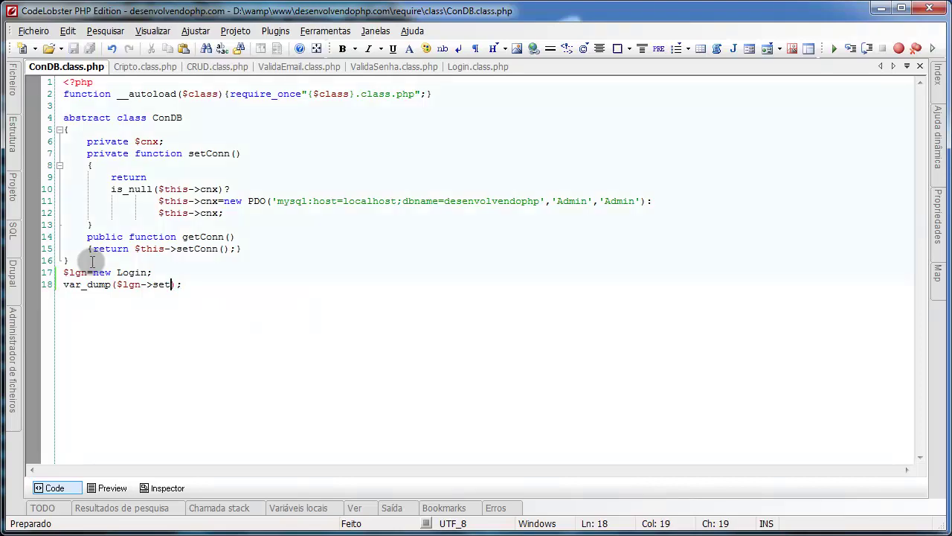
key(ctrl+space)
text(Login)
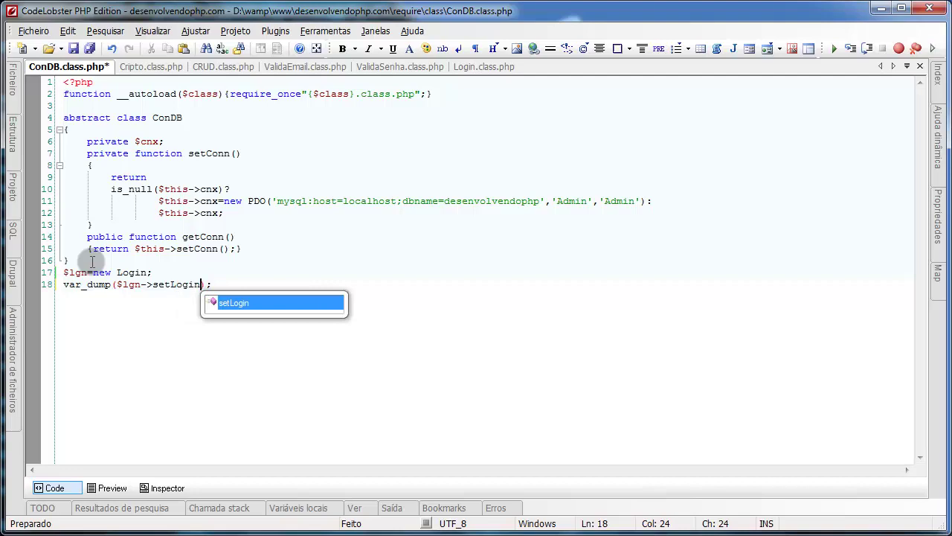
text(()
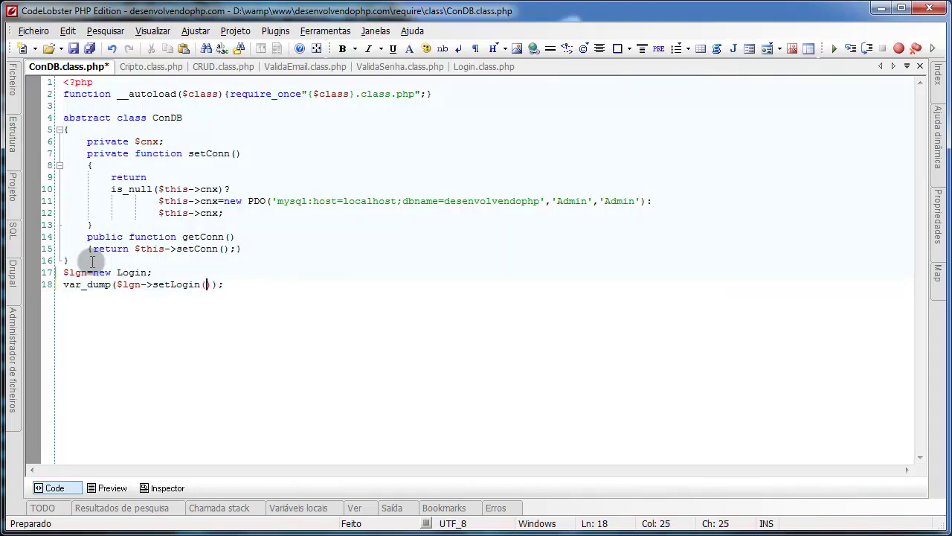
text('')
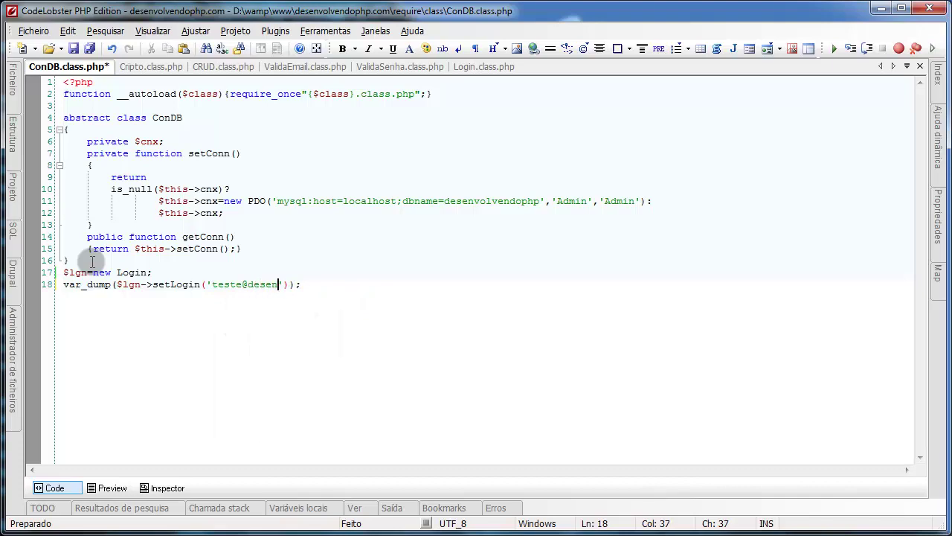
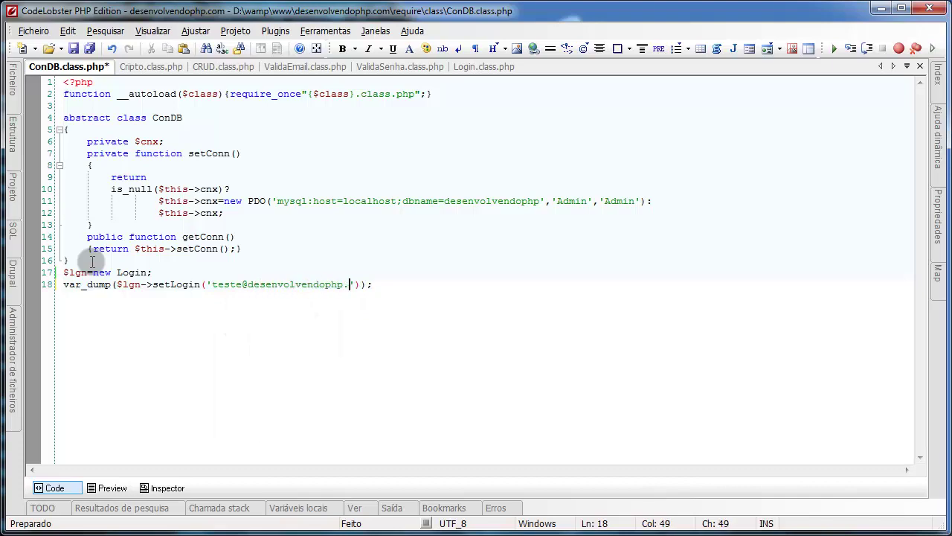
text(,)
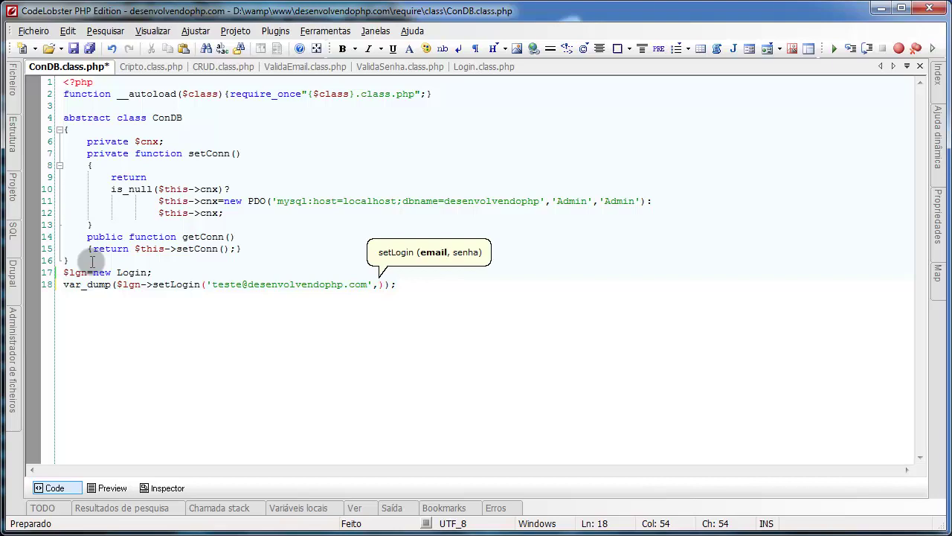
text(')
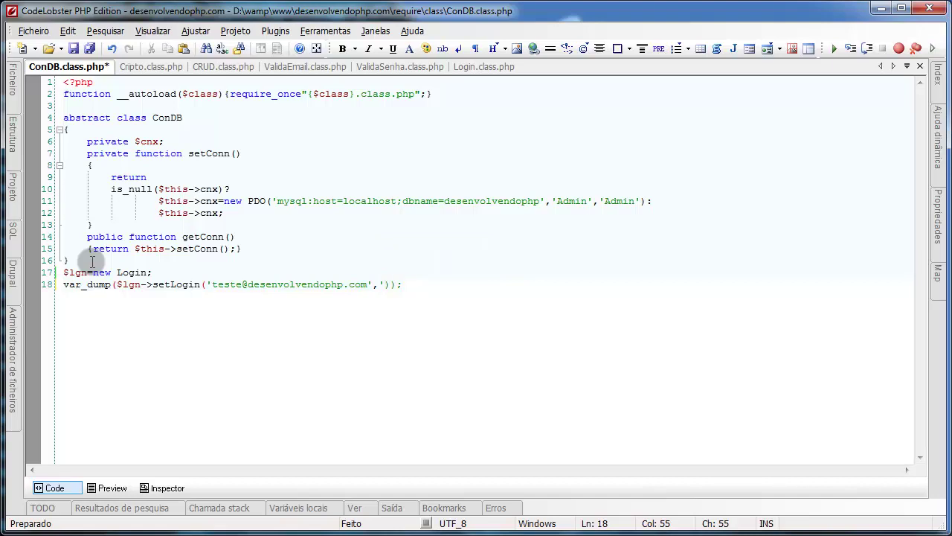
text(12345678)
key(ctrl+s)
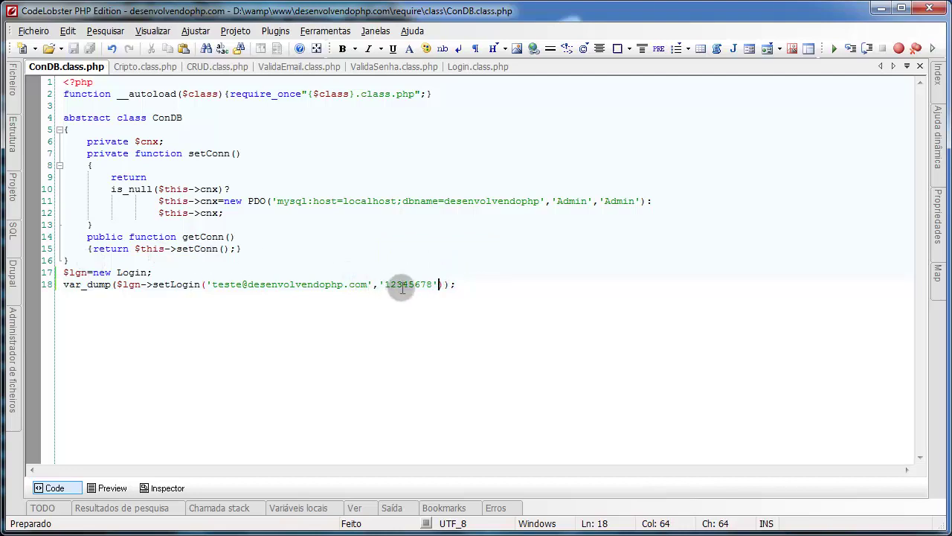
Step: Bring Login.class.php forward and highlight the 'user' table and 'senha' field in its select query
double_click(400, 285)
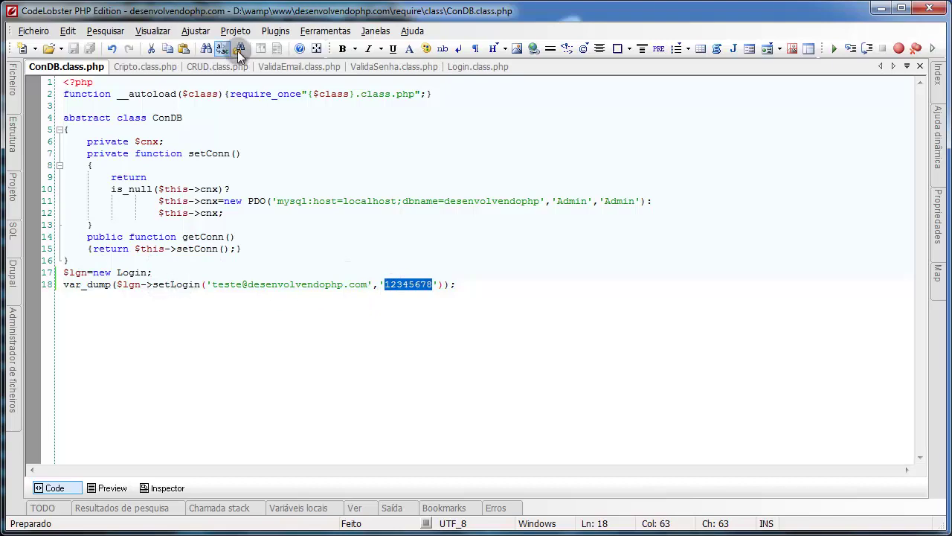
drag(451, 67, 215, 72)
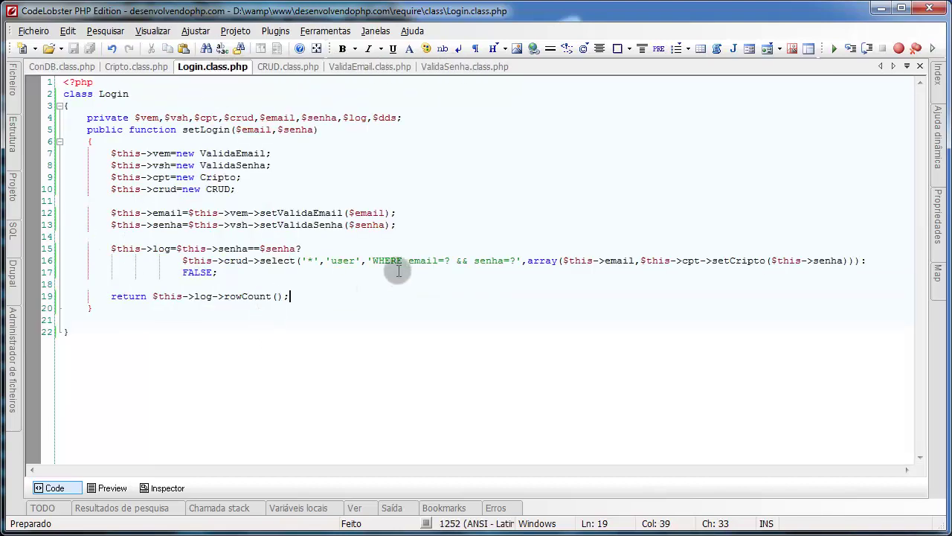
click(349, 261)
double_click(350, 260)
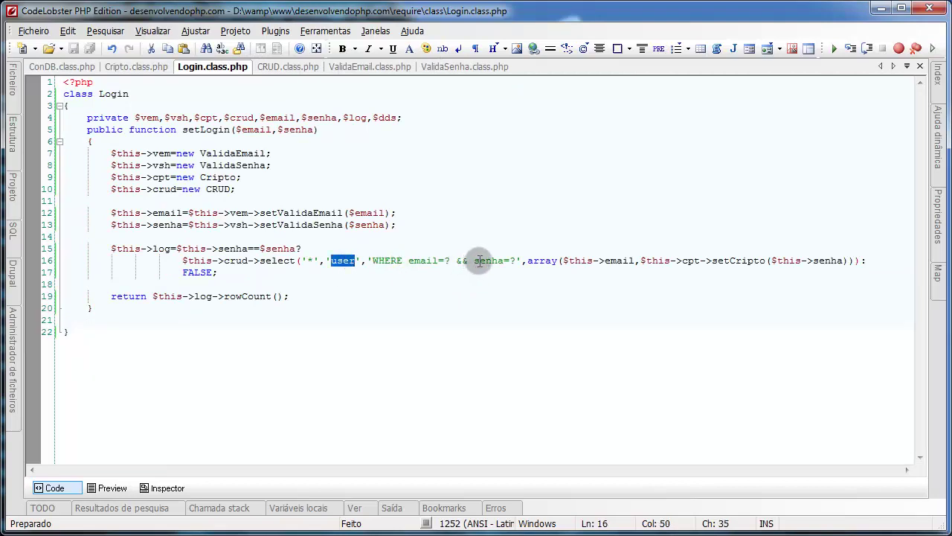
double_click(487, 260)
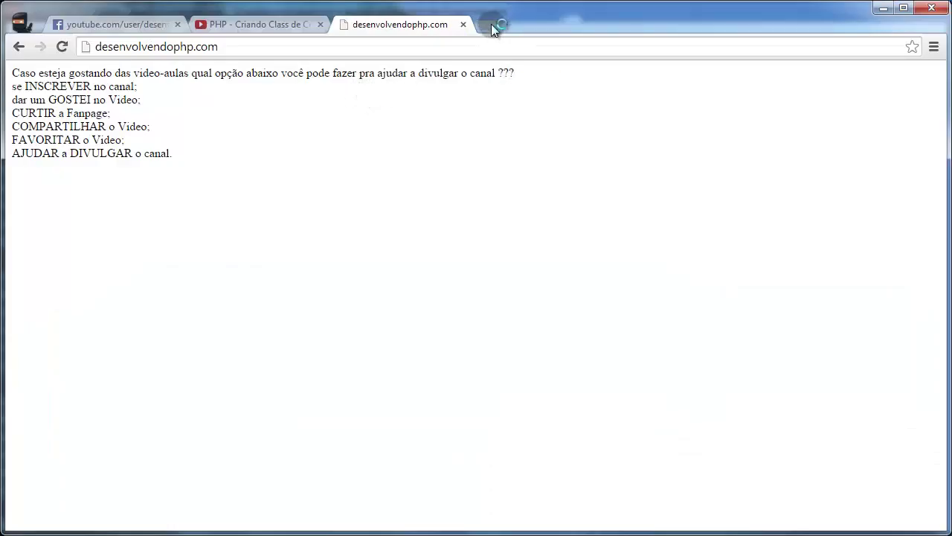
Step: Load localhost in a new Chrome tab and follow the phpmyadmin link on the WAMPSERVER page
click(491, 27)
text(localhost)
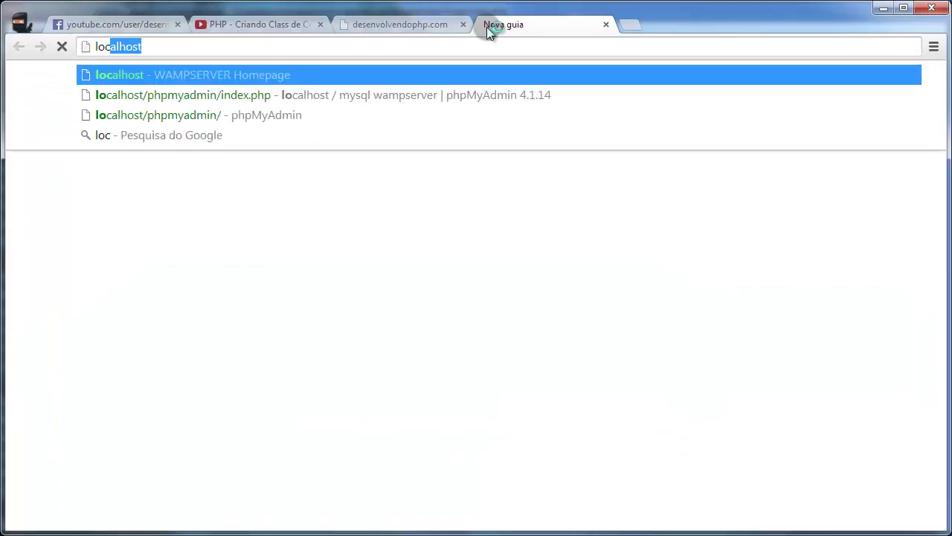
key(Return)
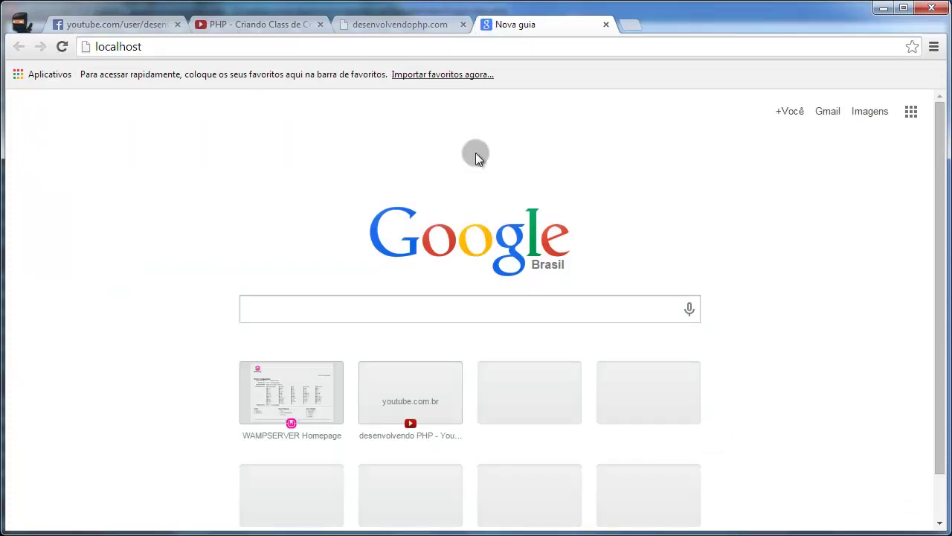
scroll(140, 390, down, 2)
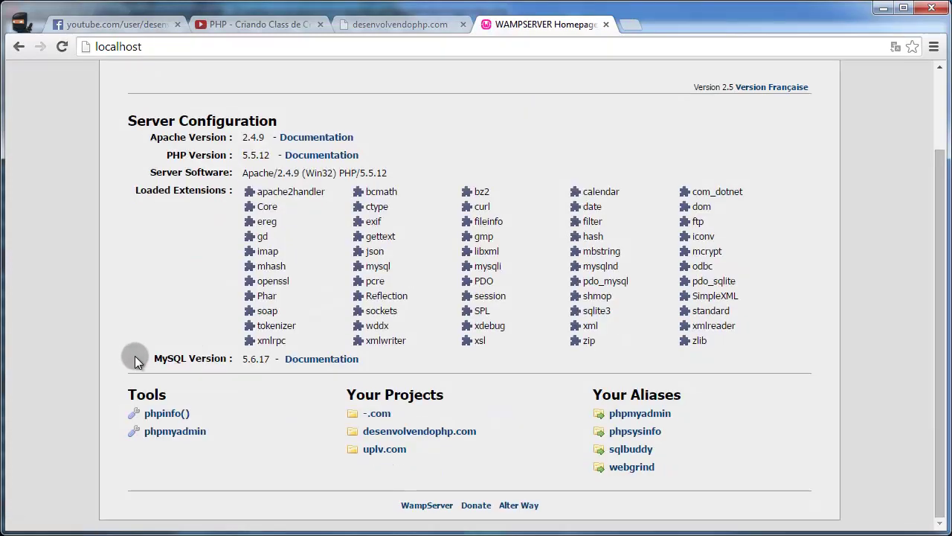
click(168, 431)
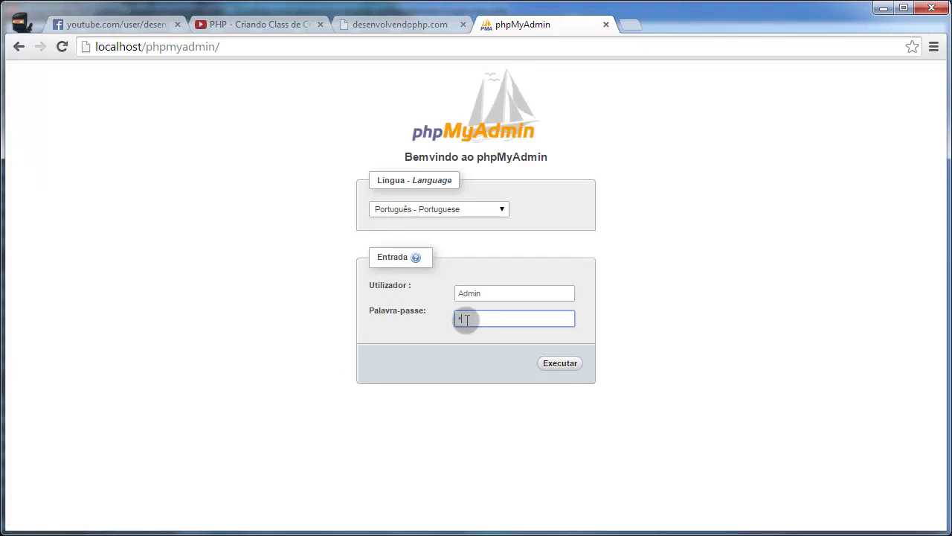
Step: Log in to phpMyAdmin and reach the Operações page of the desenvolvendophp 'user' table
key(Return)
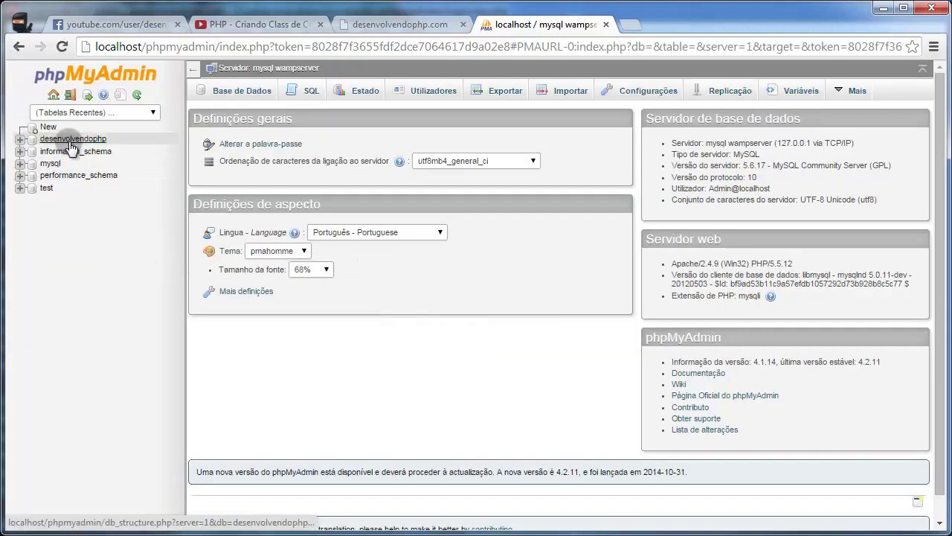
click(71, 143)
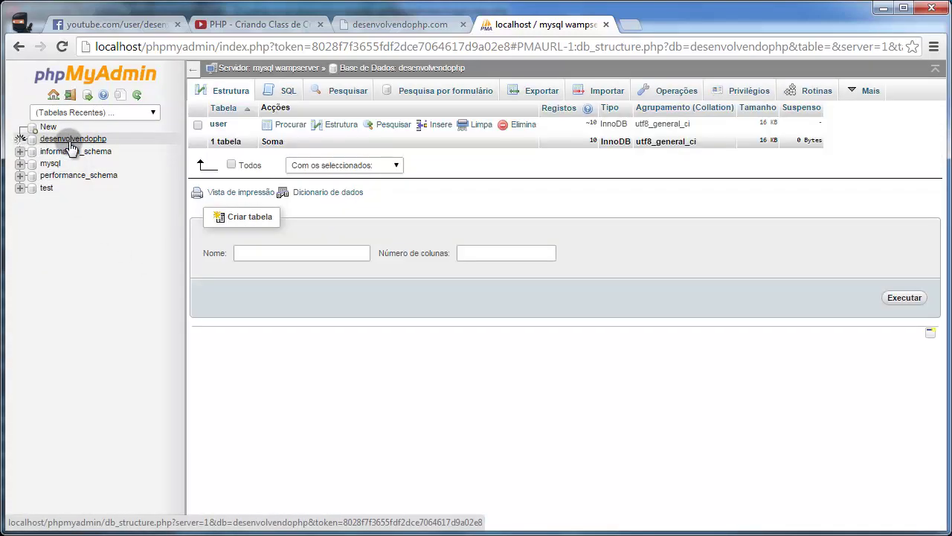
click(63, 164)
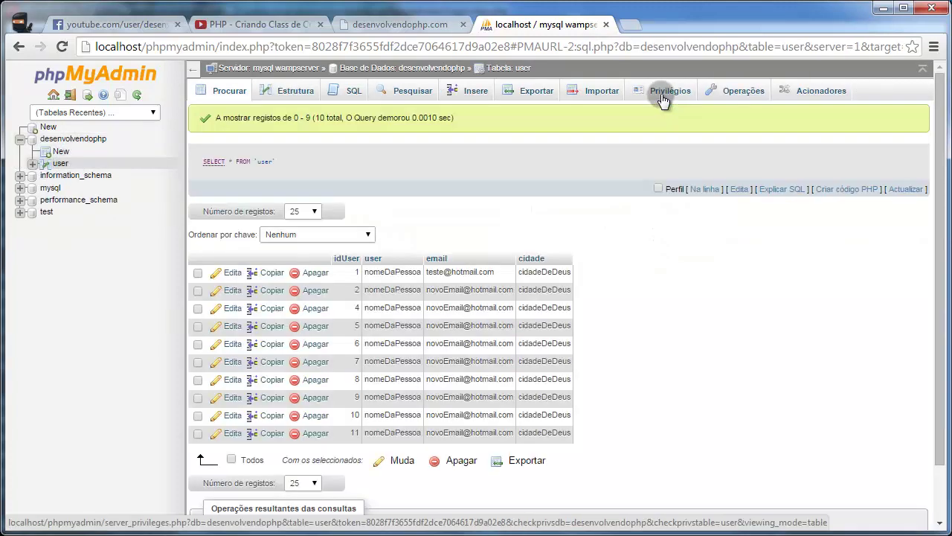
click(718, 91)
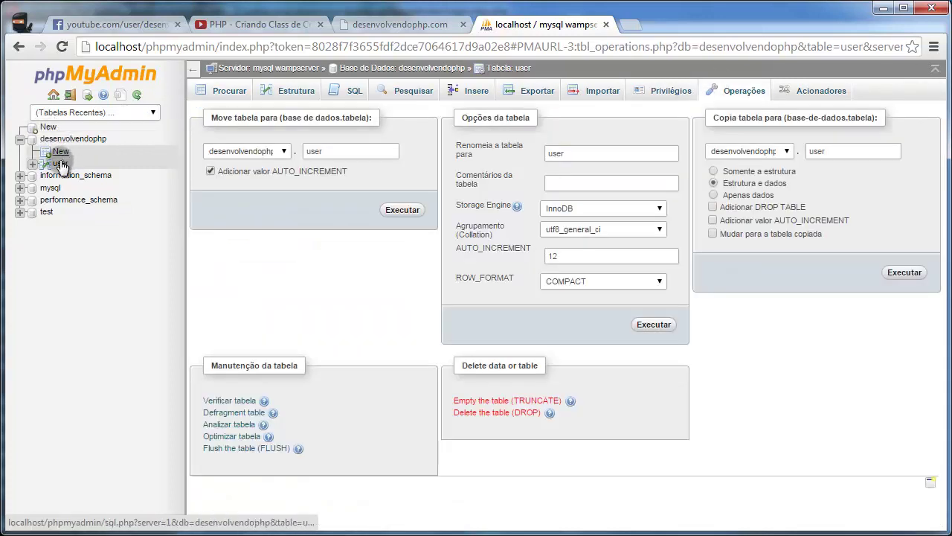
click(61, 165)
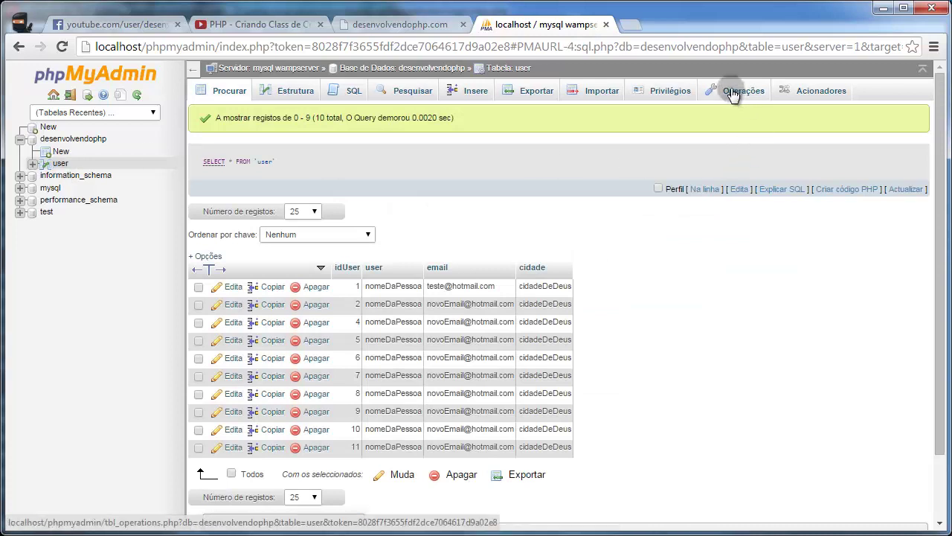
click(733, 93)
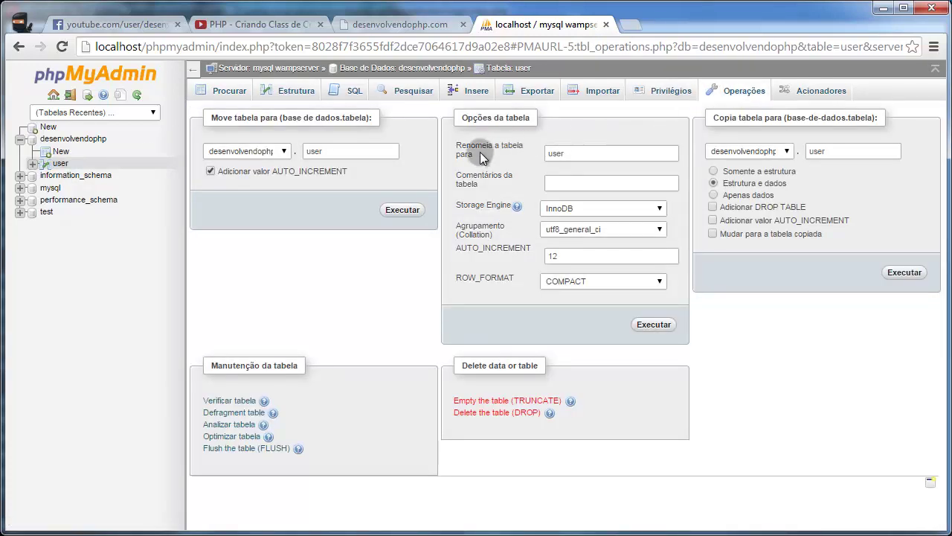
click(608, 154)
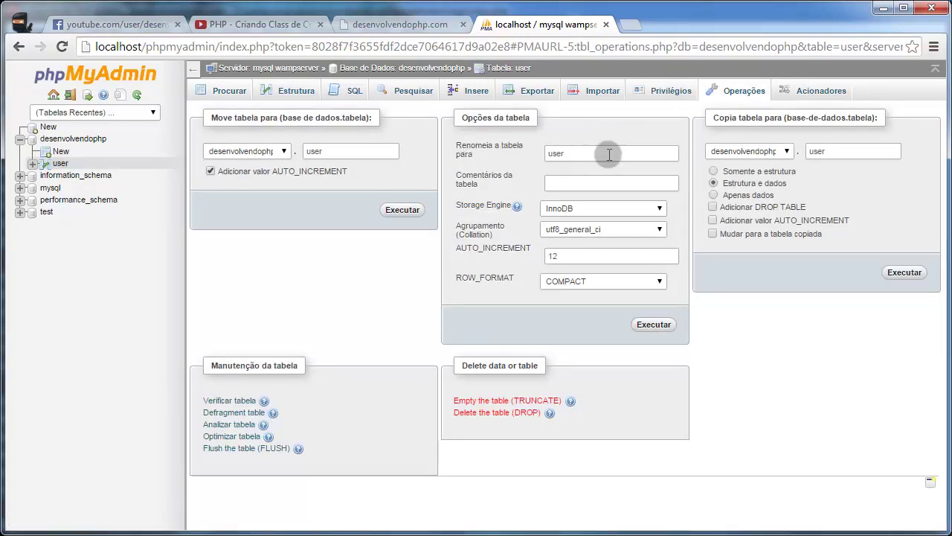
Step: Replace 'user' with 'usuario' in the rename-table field and apply with Executar
drag(608, 154, 476, 156)
text(usuario)
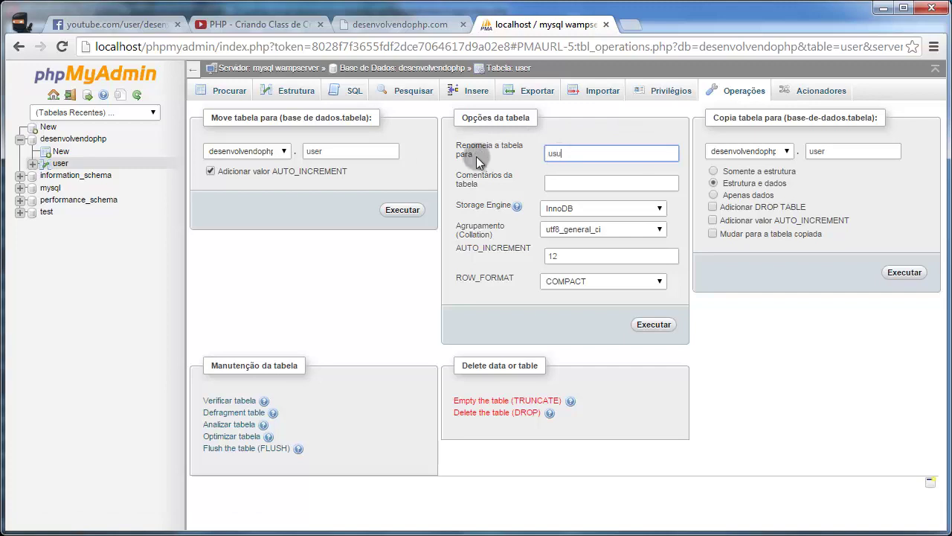
click(638, 324)
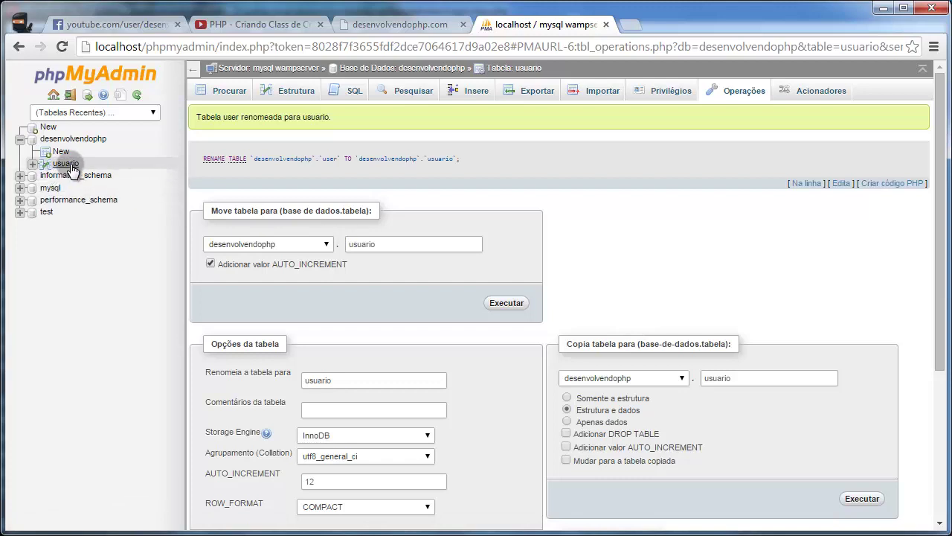
Step: On the usuario table's Estrutura page, tick idUser, user and cidade and choose Muda
click(74, 165)
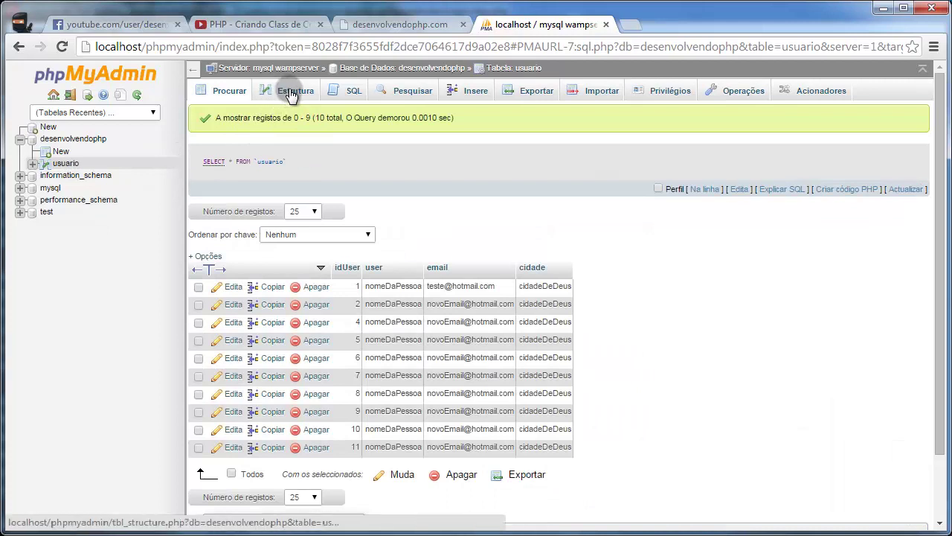
click(290, 97)
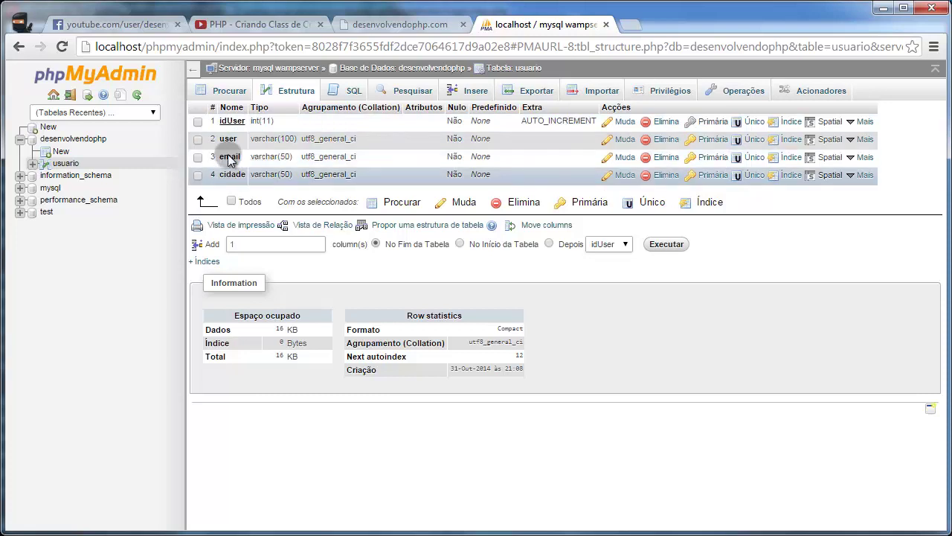
click(198, 139)
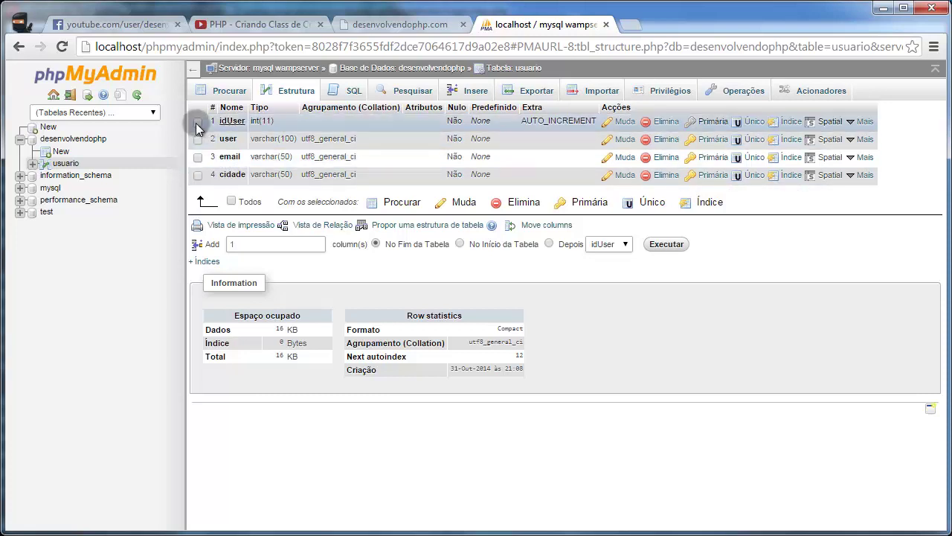
click(198, 121)
click(198, 175)
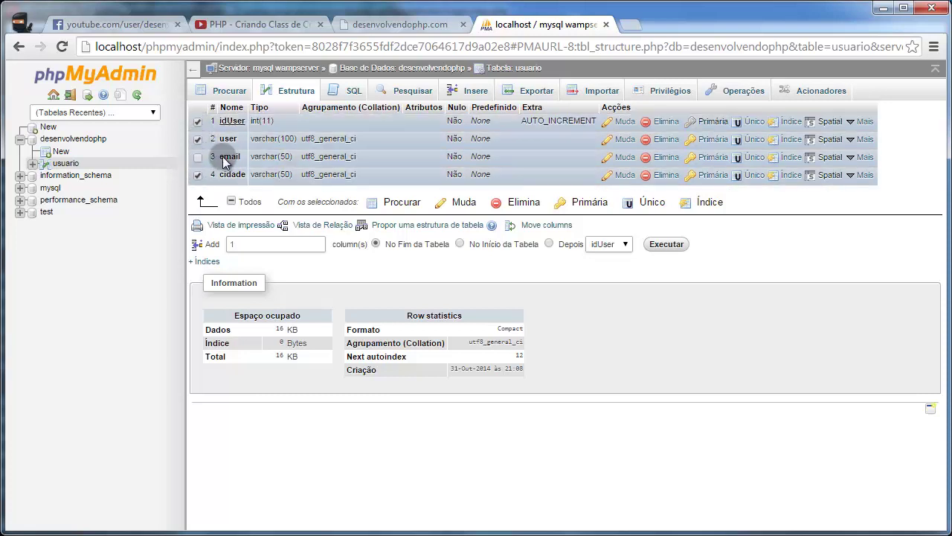
click(460, 205)
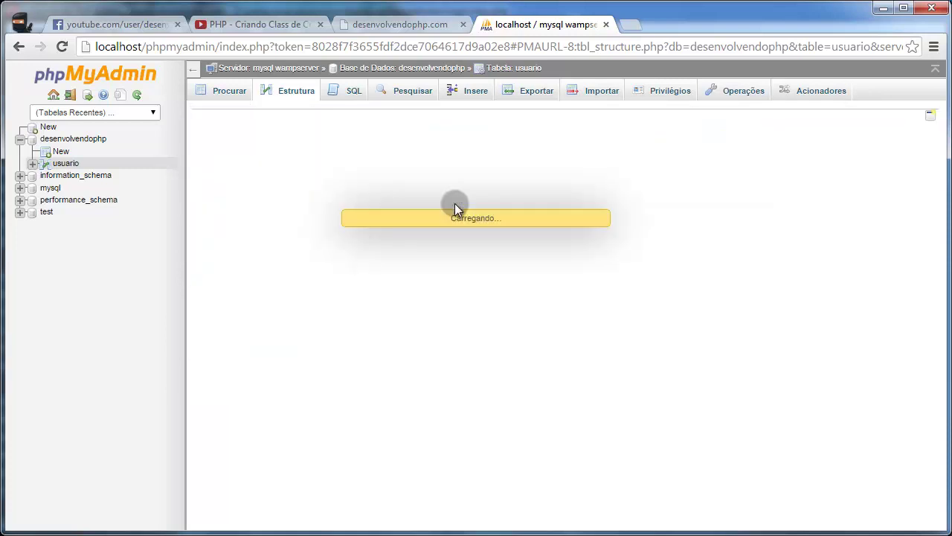
Step: Rename the columns to idUsuario, usuario and senha, give senha length 128, and save
click(207, 156)
drag(215, 156, 231, 157)
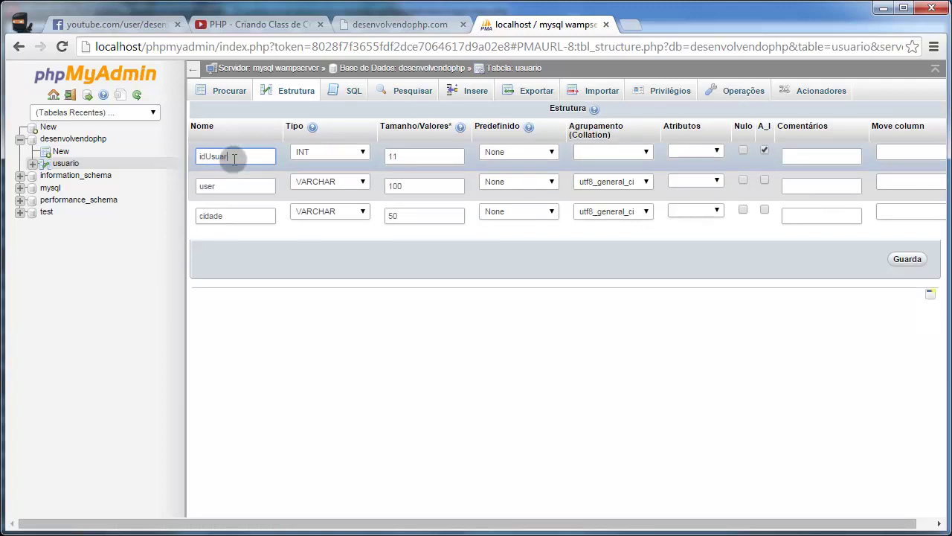
drag(233, 185, 176, 186)
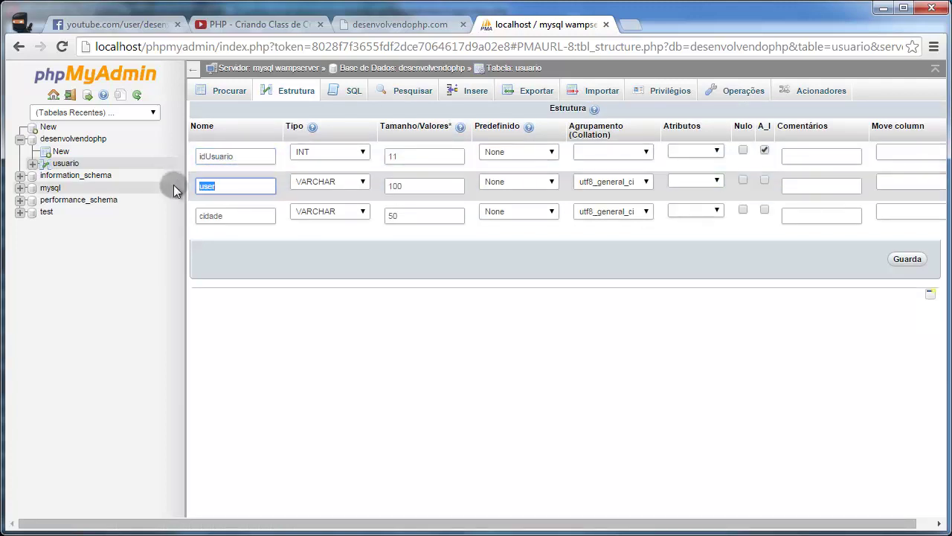
text(usuario)
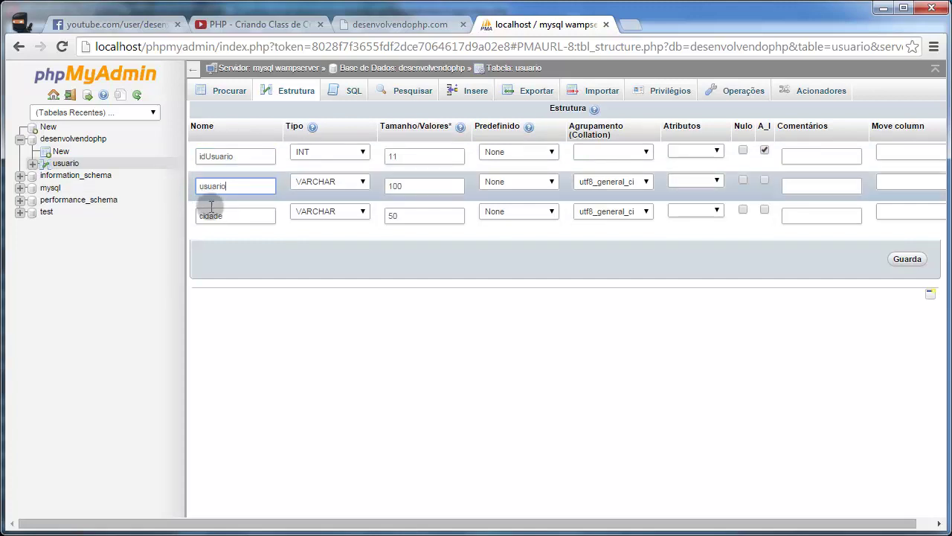
double_click(210, 215)
text(se)
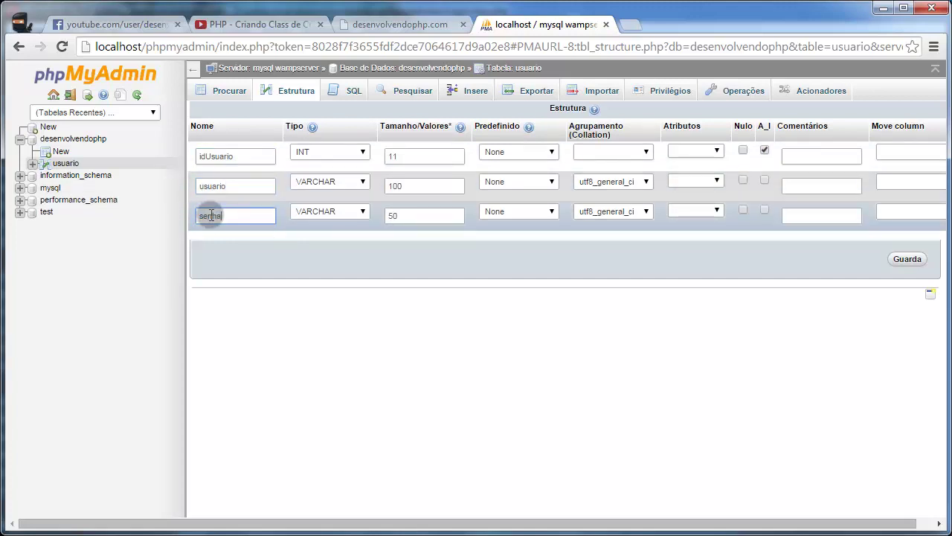
text(nha)
double_click(430, 216)
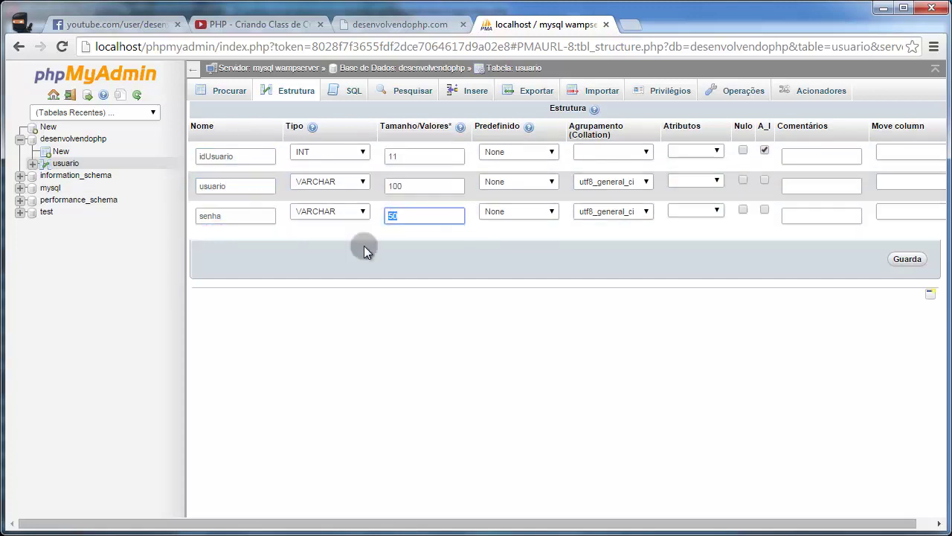
text(128)
click(903, 260)
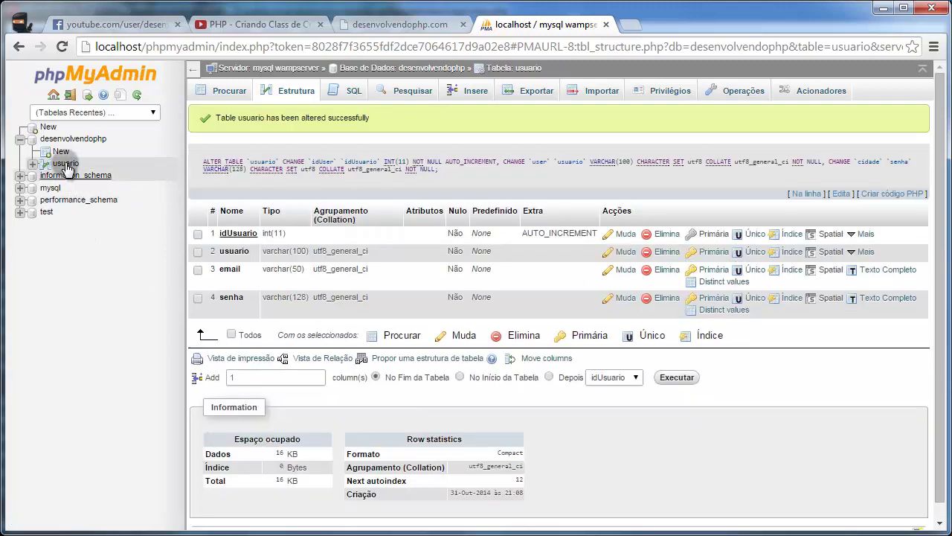
Step: Browse the usuario table's 10 records, then switch to the code editor
click(65, 164)
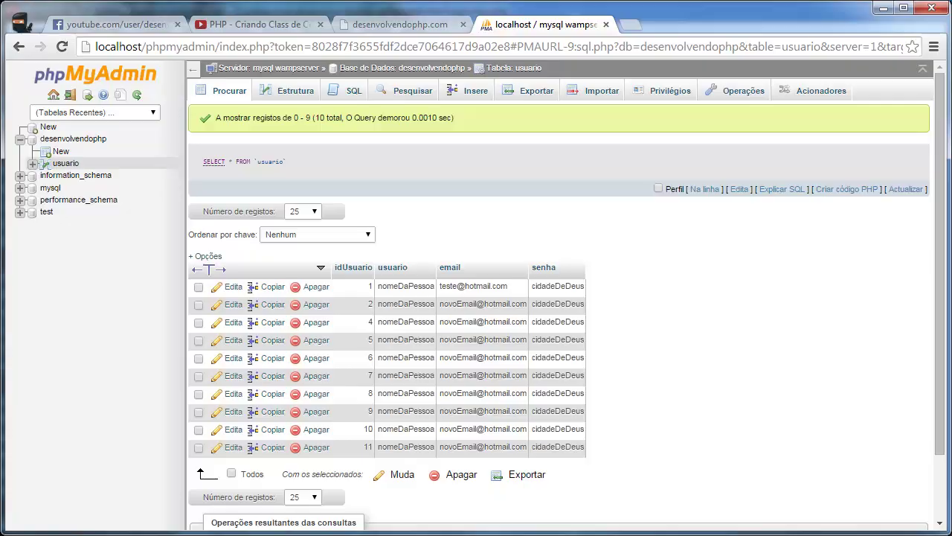
key(alt+Tab)
Step: Select the test e-mail string on line 18 of ConDB.class.php and return to Chrome
click(66, 66)
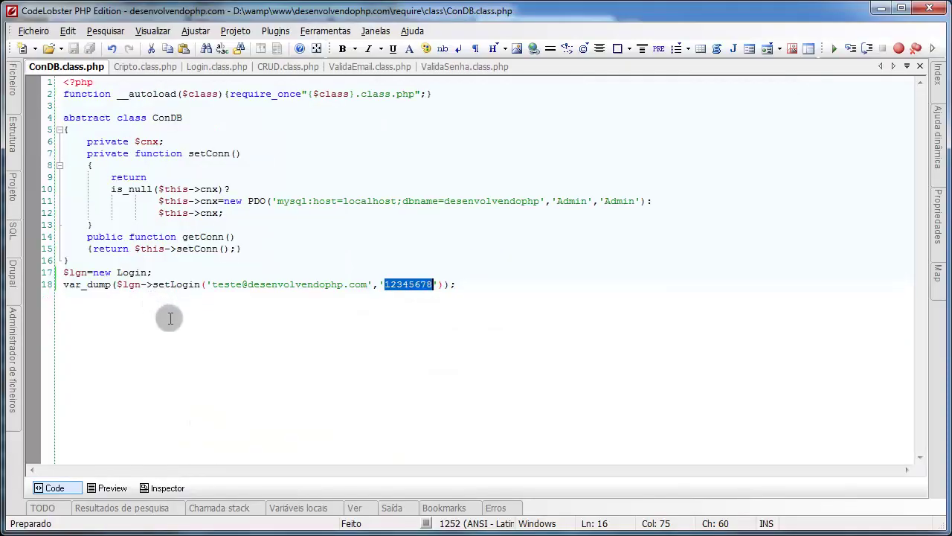
drag(212, 284, 436, 296)
key(ctrl+c)
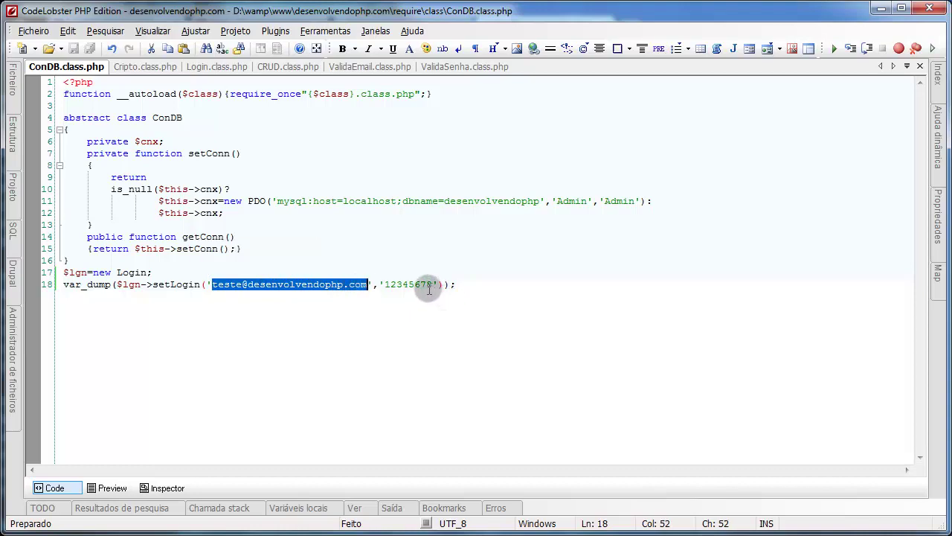
key(alt+Tab)
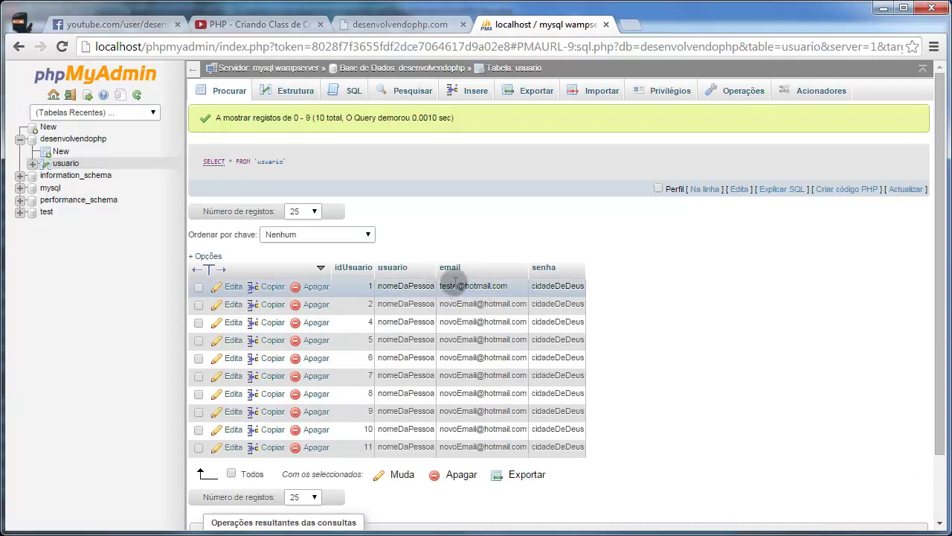
Step: Paste the copied test e-mail into row 4's email cell and save the inline edit
double_click(462, 287)
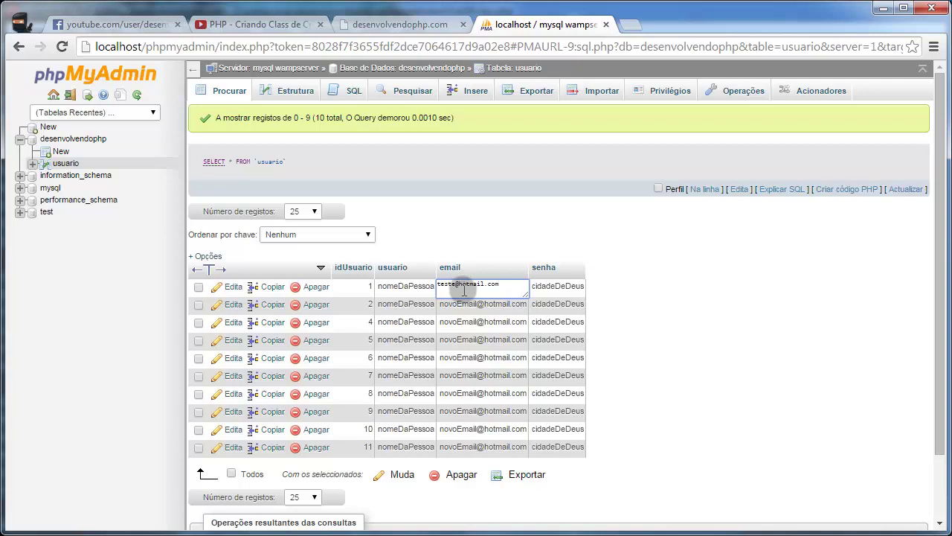
double_click(470, 321)
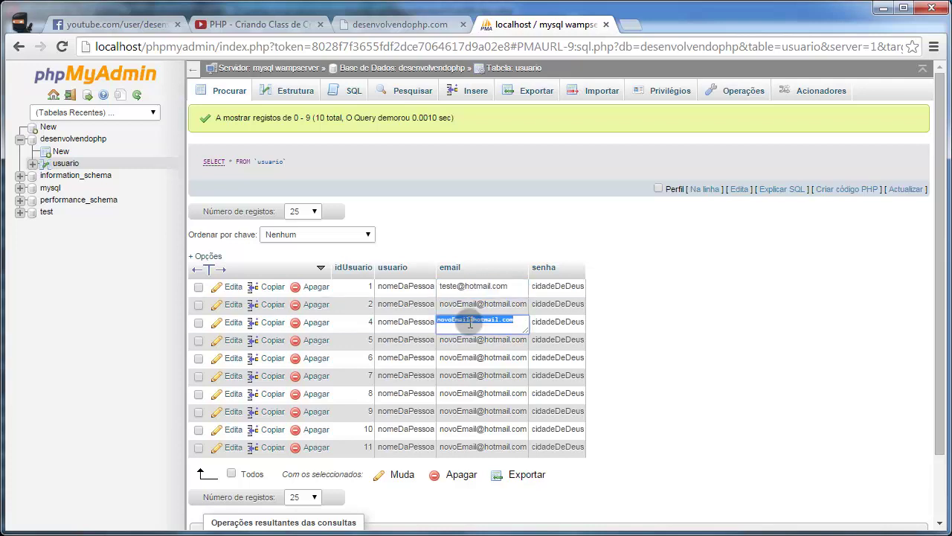
key(ctrl+v)
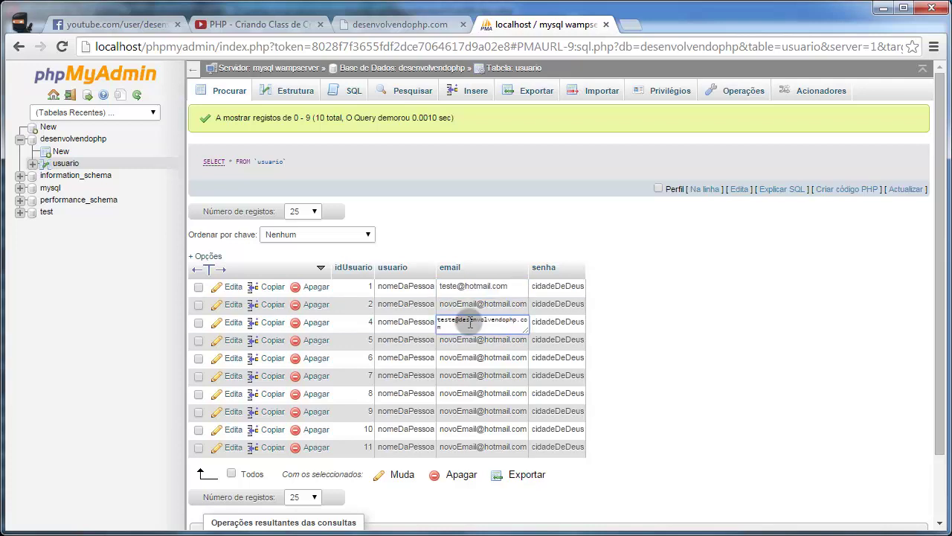
key(Return)
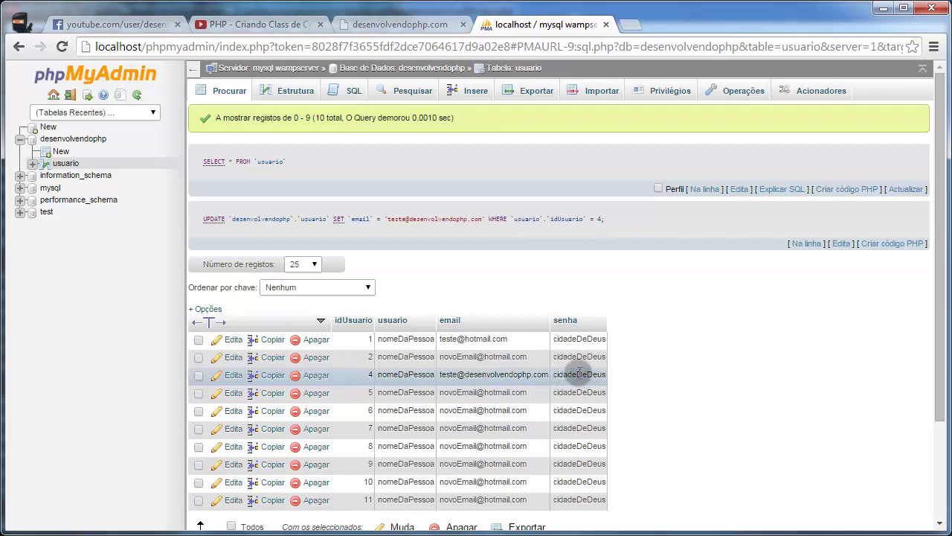
Step: Load desenvolvendophp.com/require/class/Cripto.class.php in a new Chrome tab, which comes up blank
click(638, 29)
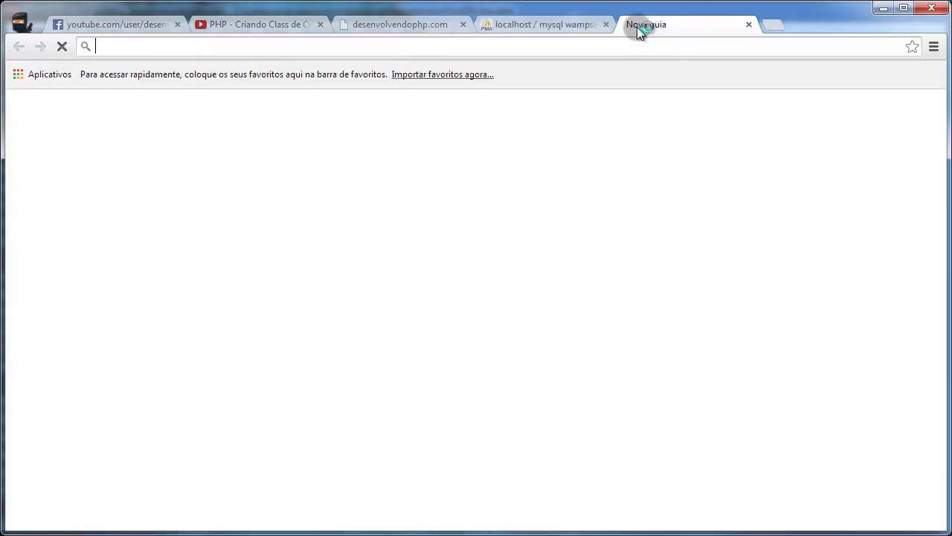
text(desenvolvendoph)
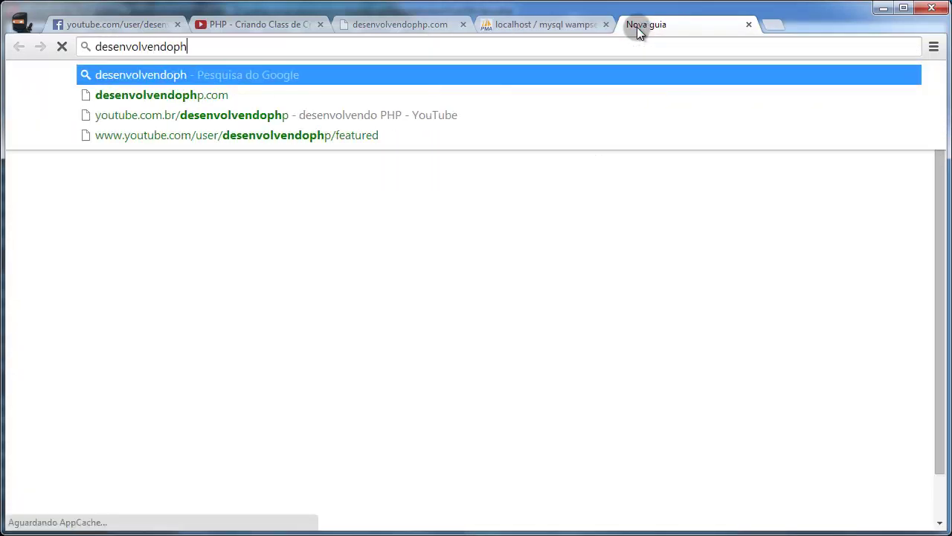
text(p.com/requ)
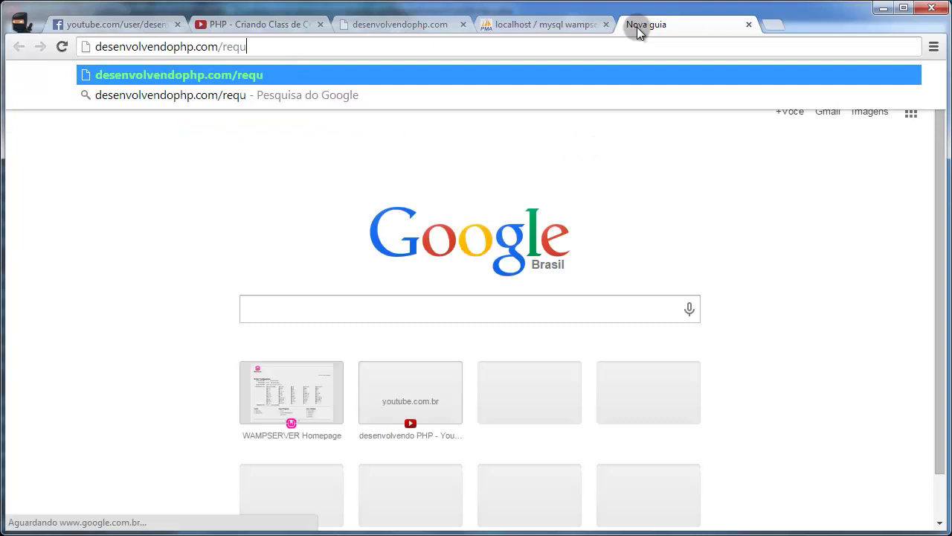
text(ire/class/)
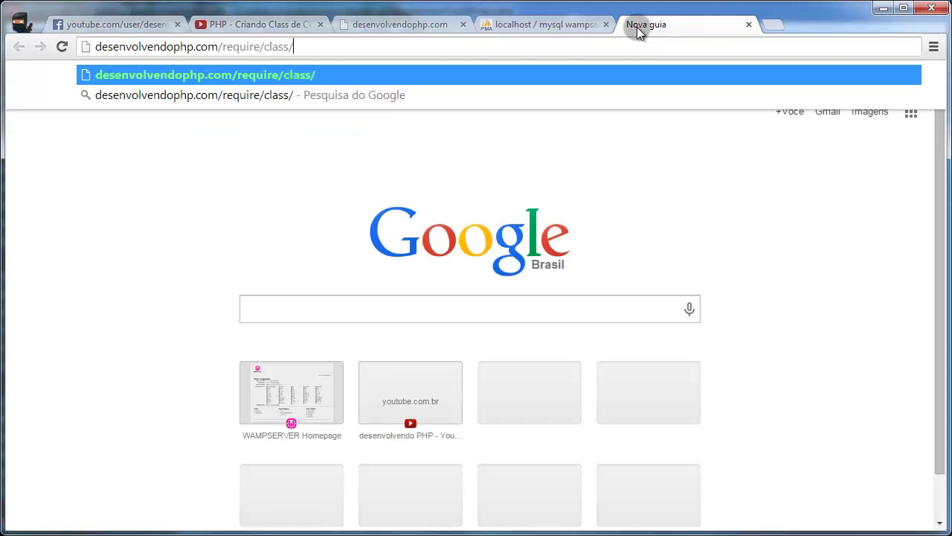
text(Cript)
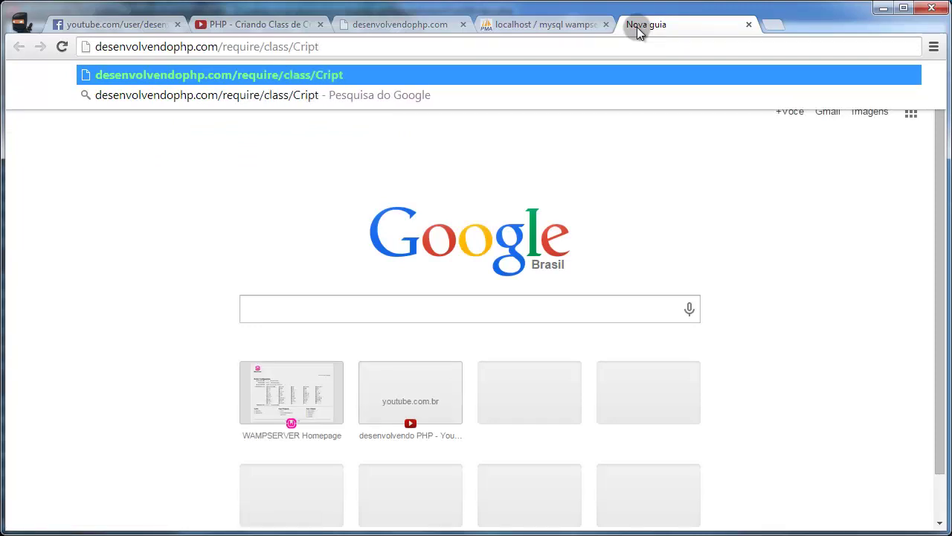
text(o.class.php)
key(Return)
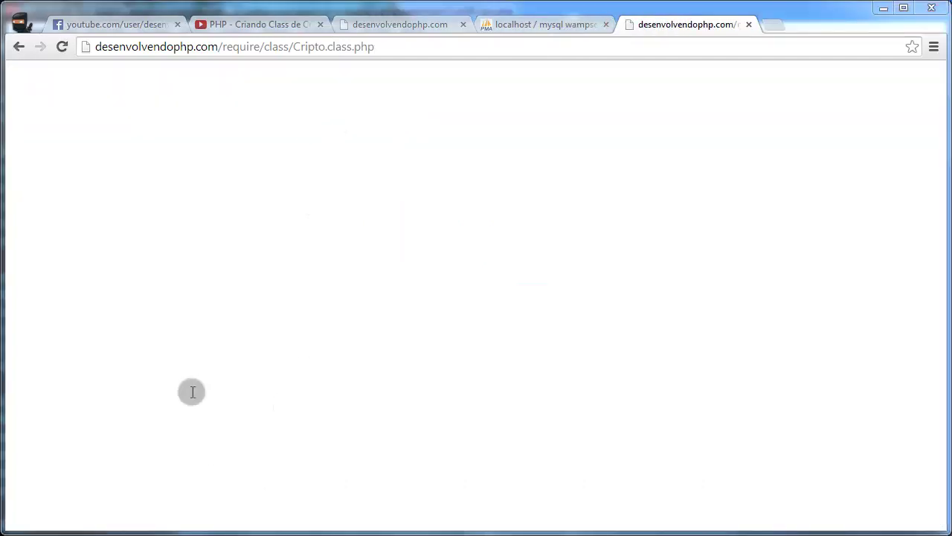
key(alt+Tab)
Step: Below the Cripto class, add $ctp=new Cripto; and begin a var_dump($cpt->setCr call
click(147, 67)
click(166, 144)
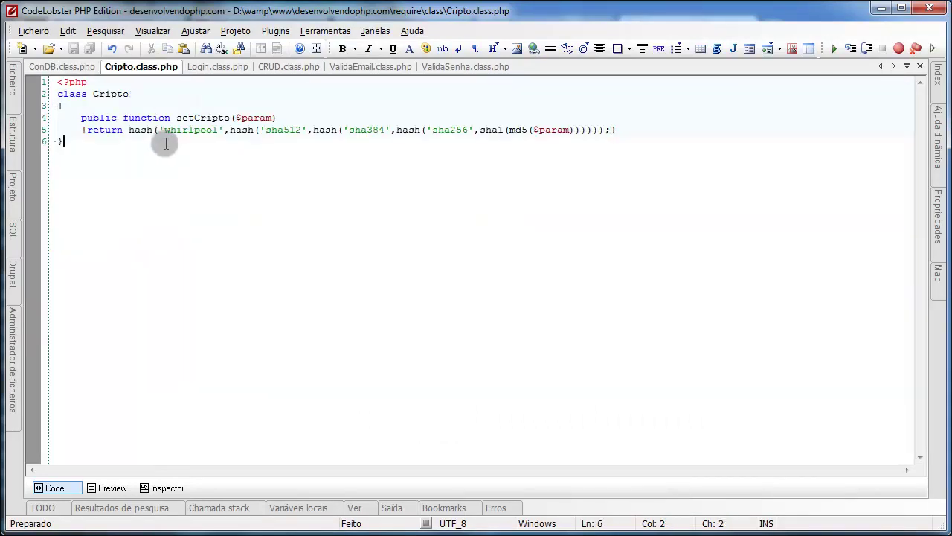
key(Return)
text($ct)
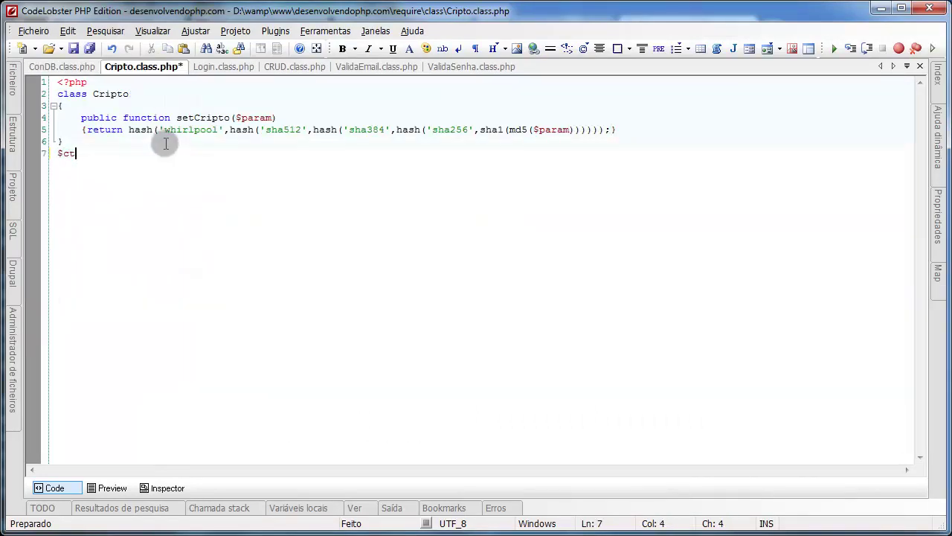
text(p=new Cript)
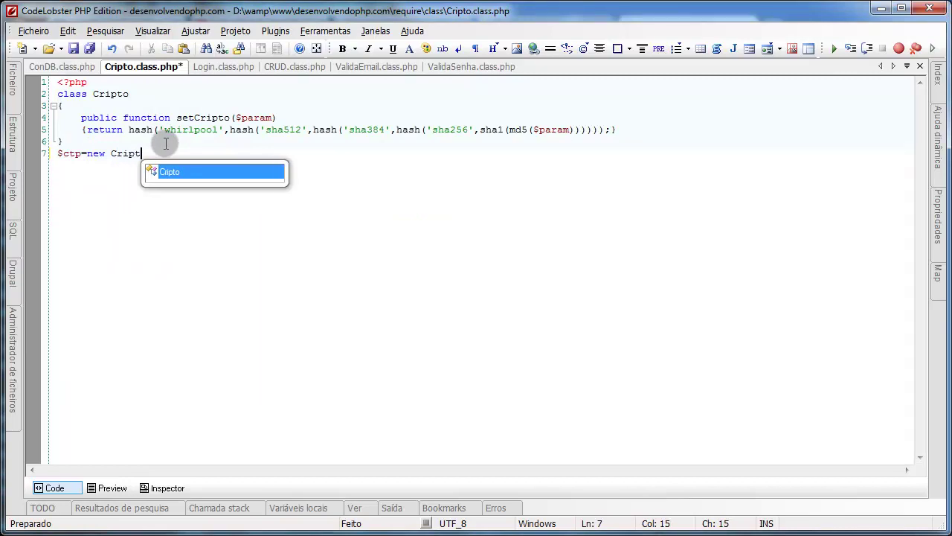
text(o;)
key(Return)
text($)
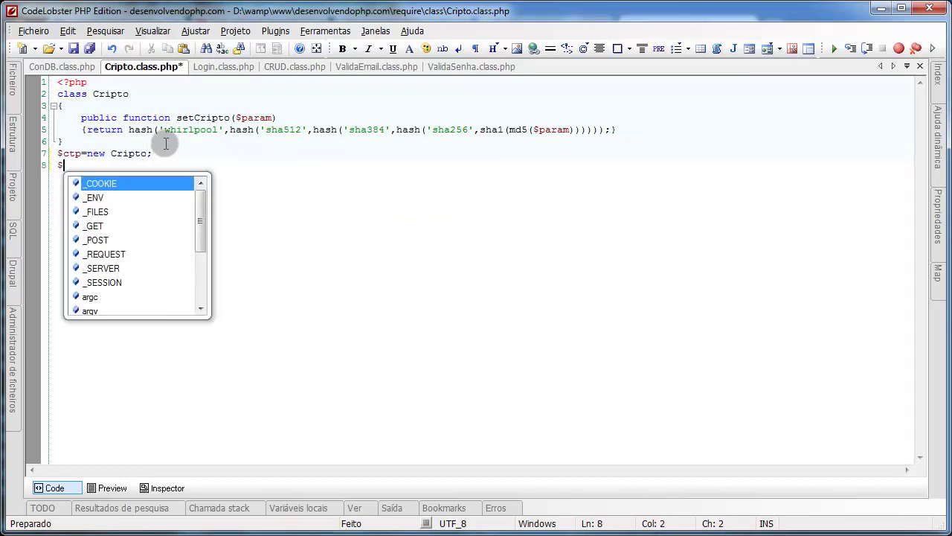
key(BackSpace)
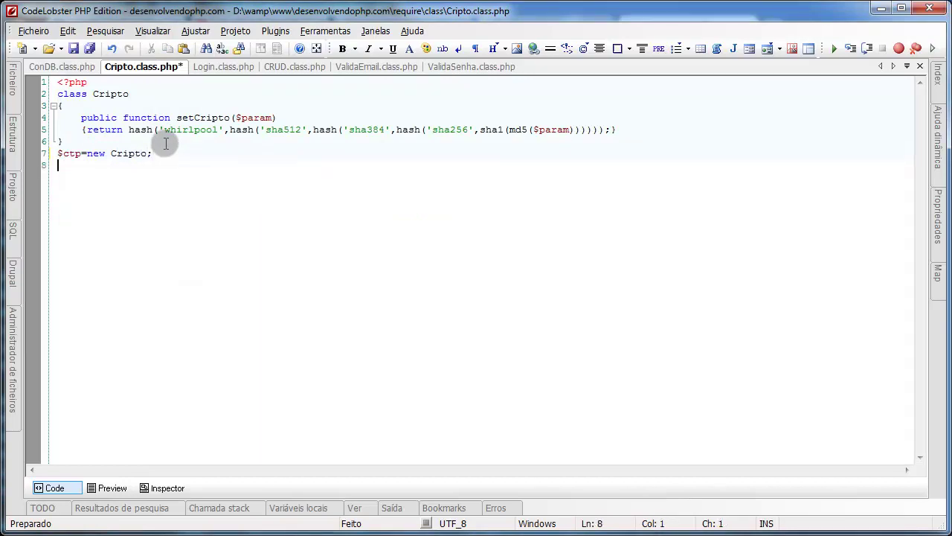
text(var_dump)
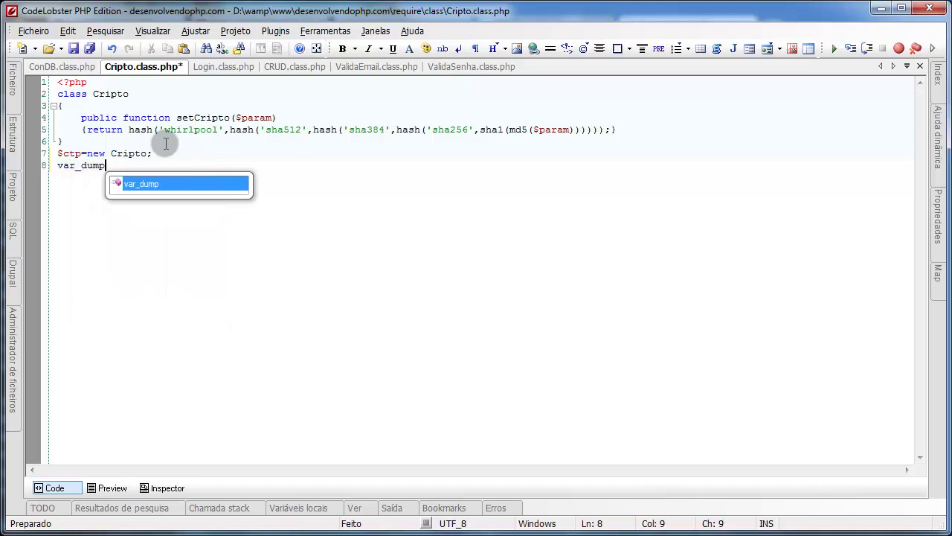
text(()
key(ctrl+z)
text(()
key(ctrl+z)
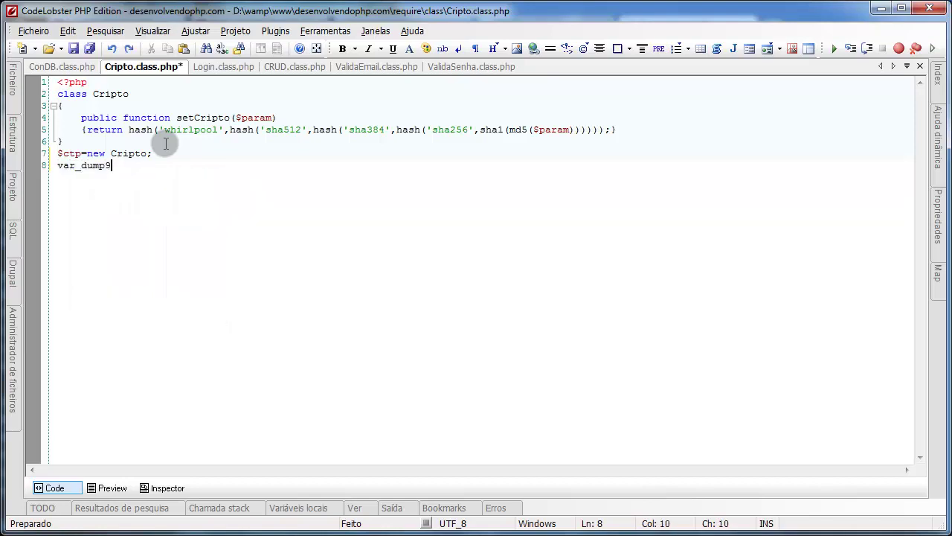
key(BackSpace)
text(())
text($cp)
text(t->set)
text(Cri);)
key(ctrl+s)
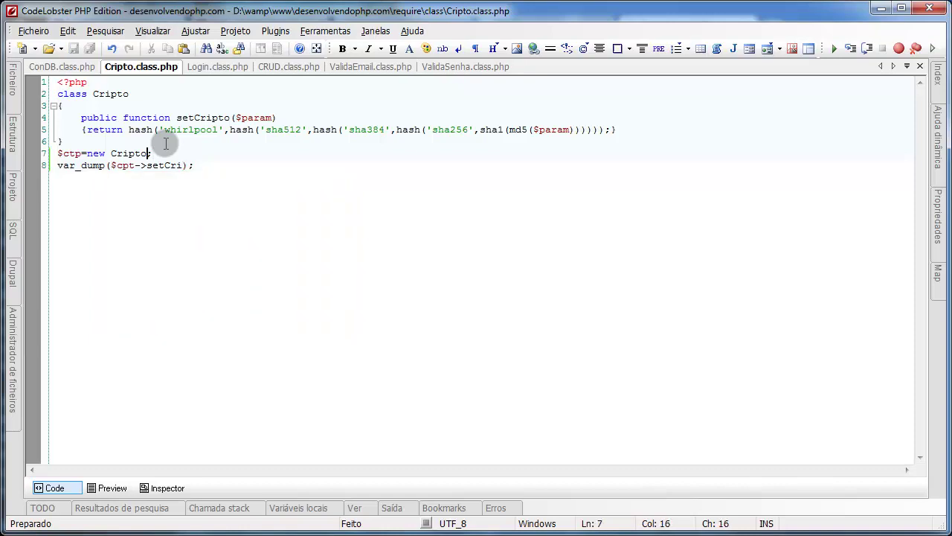
key(Left)
key(Left)
key(Left)
key(Left)
key(Left)
key(Left)
key(Left)
key(Left)
key(Left)
key(Left)
key(Left)
key(BackSpace)
key(BackSpace)
text(pt)
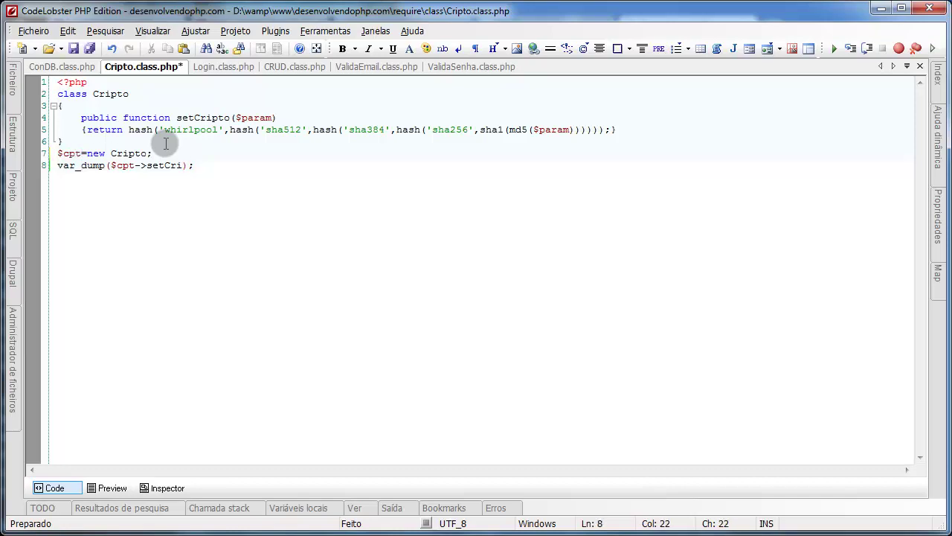
key(ctrl+space)
key(Down)
key(Return)
key(ctrl+shift+Left)
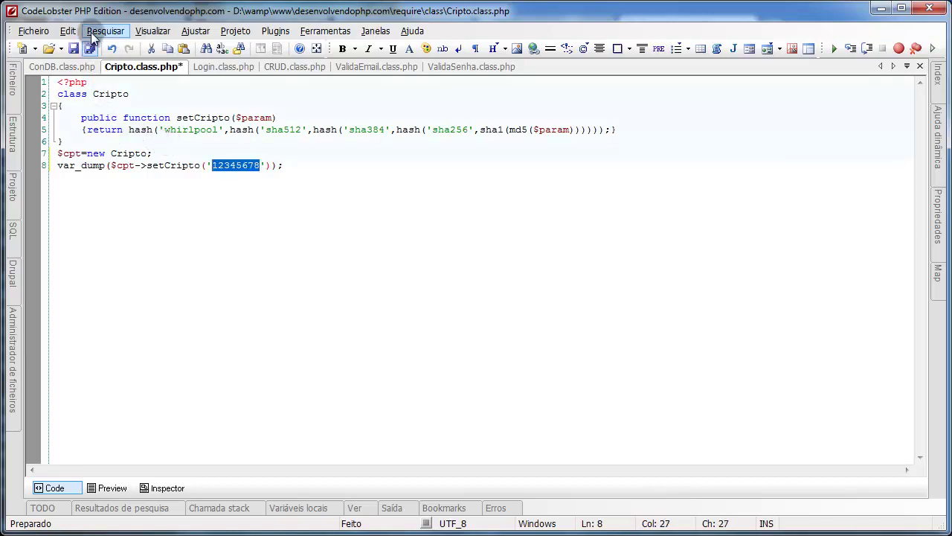
click(92, 47)
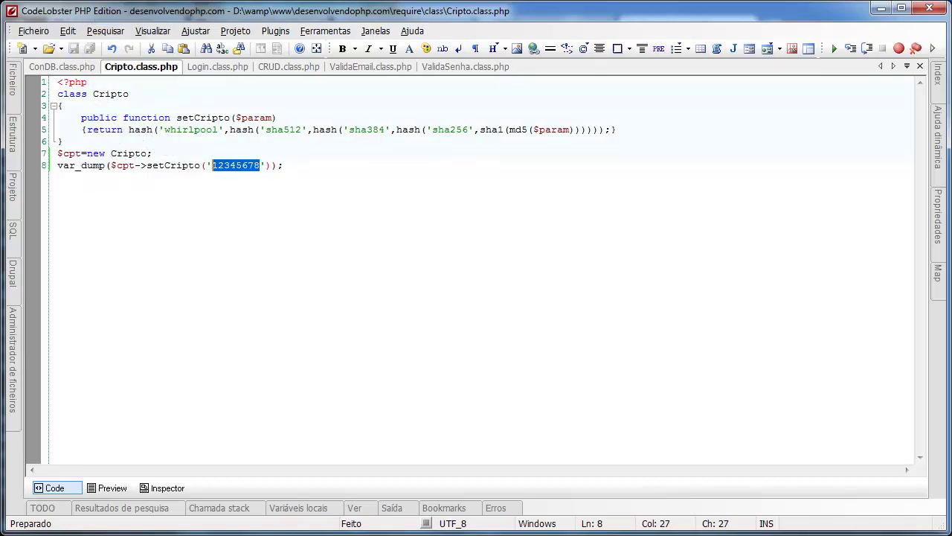
key(alt+Tab)
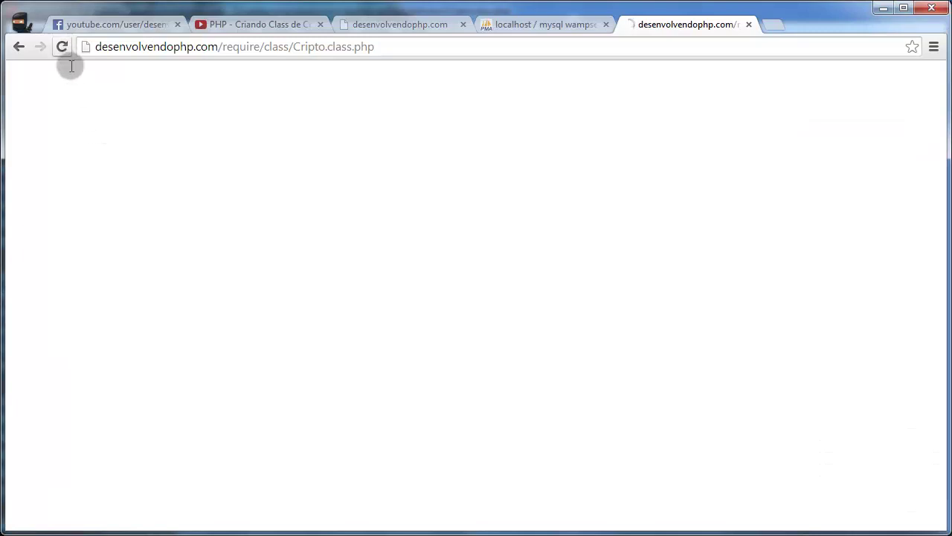
Step: Copy the 128-character hash from the Cripto page and return to the phpMyAdmin usuario table
drag(49, 73, 728, 74)
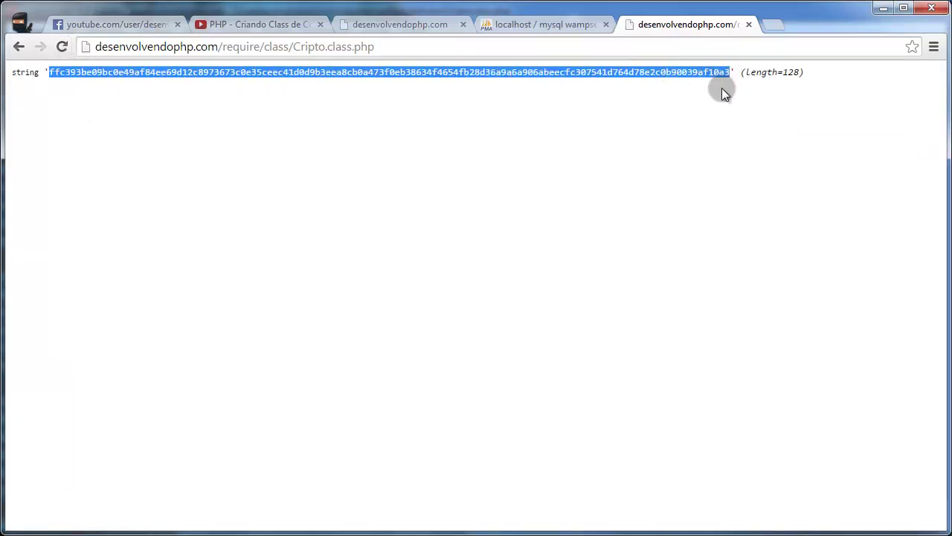
click(568, 30)
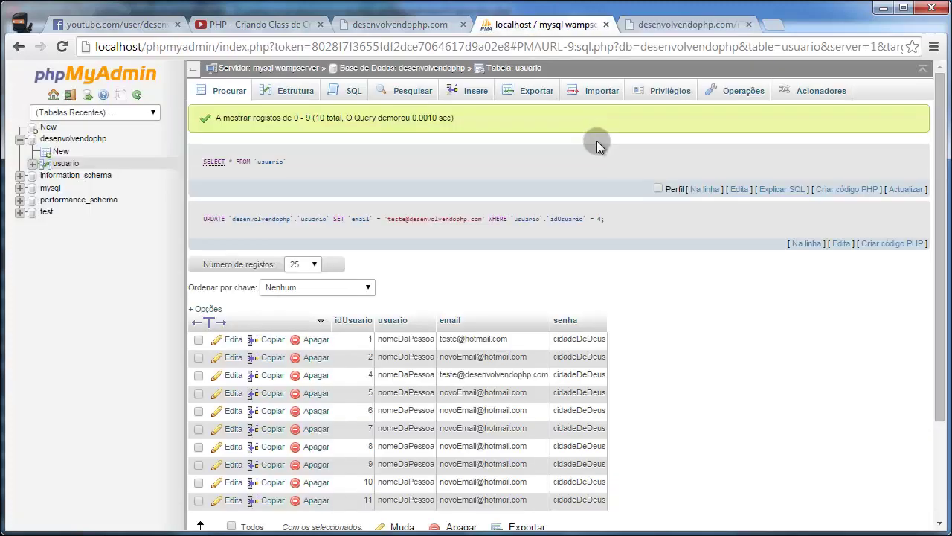
double_click(565, 373)
key(ctrl+v)
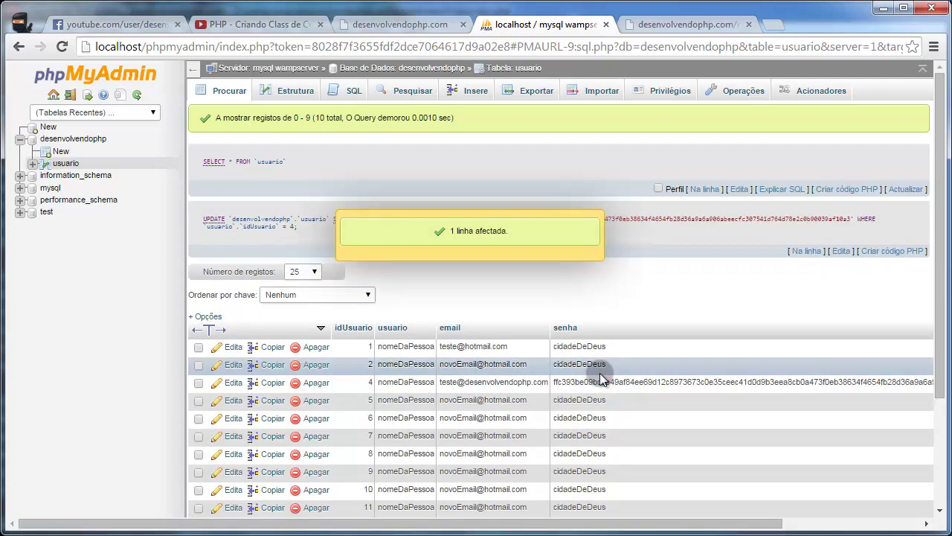
drag(618, 528, 436, 525)
Step: Replace row 4's usuario value nomeDaPessoa with the new username
double_click(418, 382)
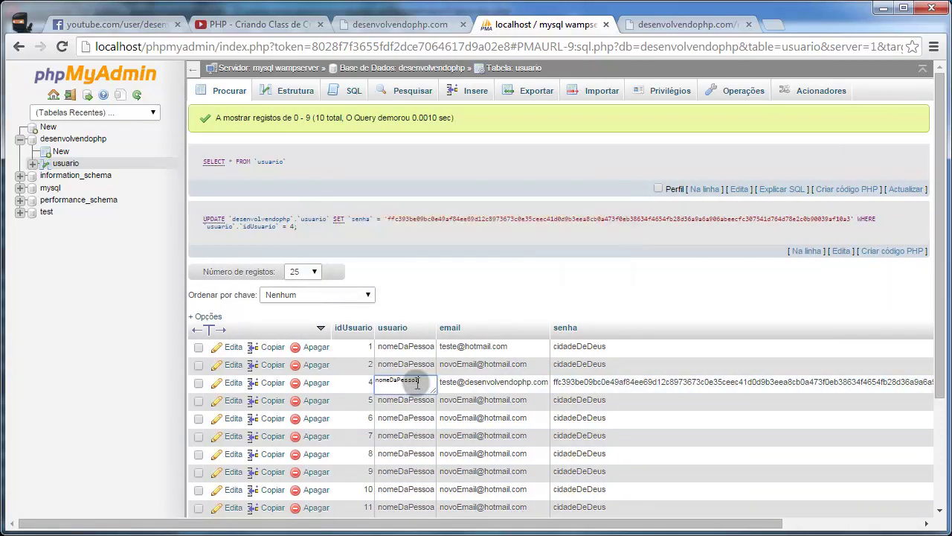
drag(418, 383, 355, 383)
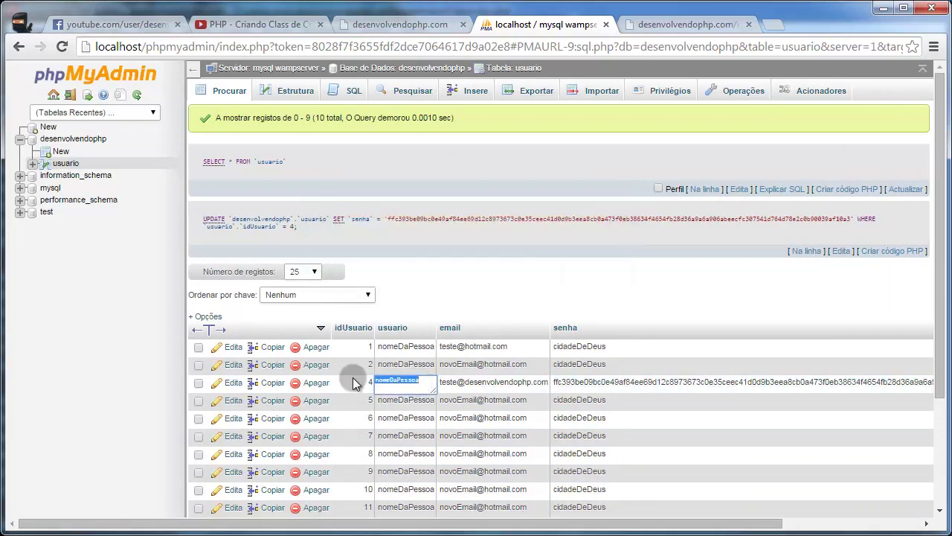
text(teAmoMo)
key(Return)
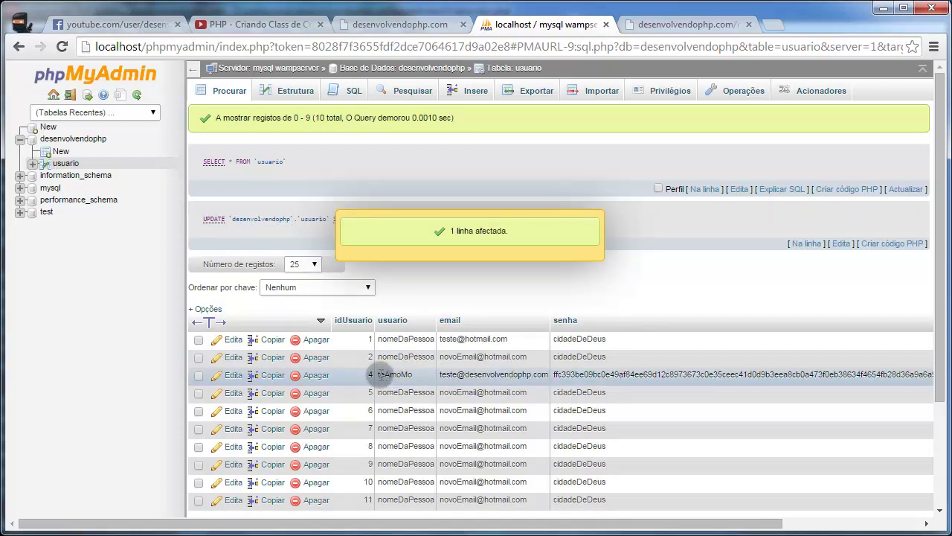
drag(380, 374, 535, 376)
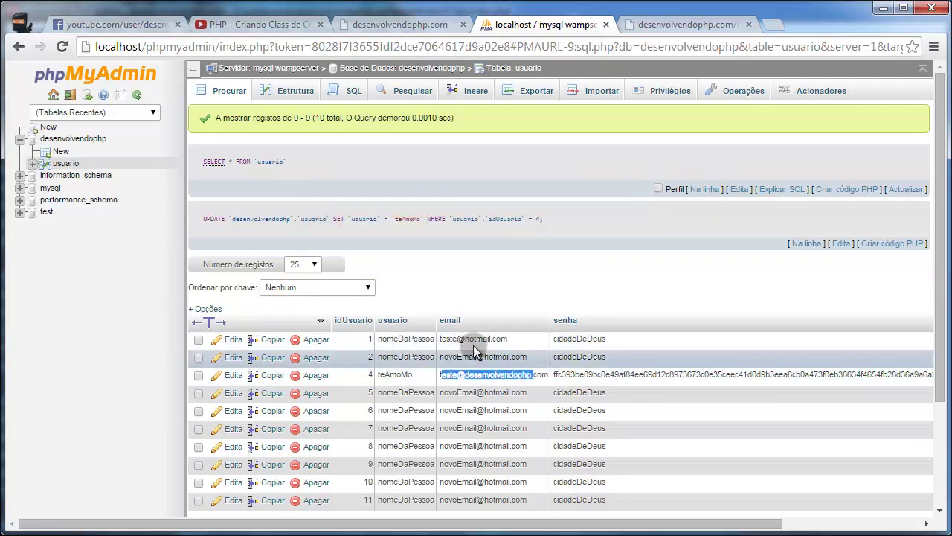
click(481, 402)
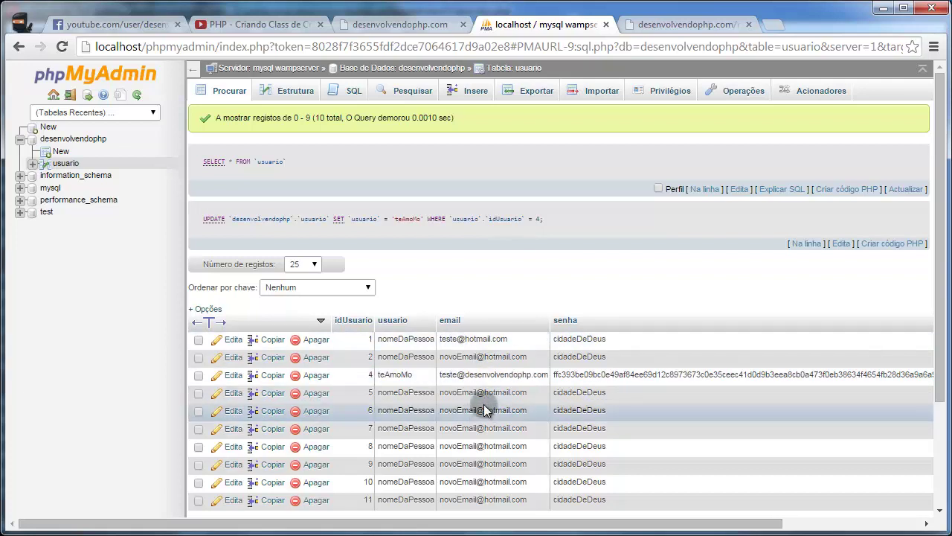
click(476, 393)
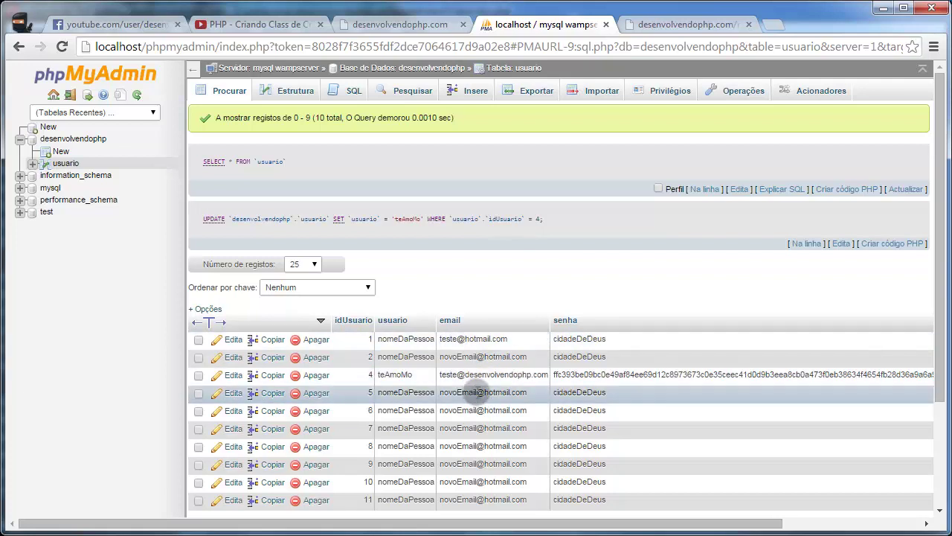
scroll(477, 393, down, 1)
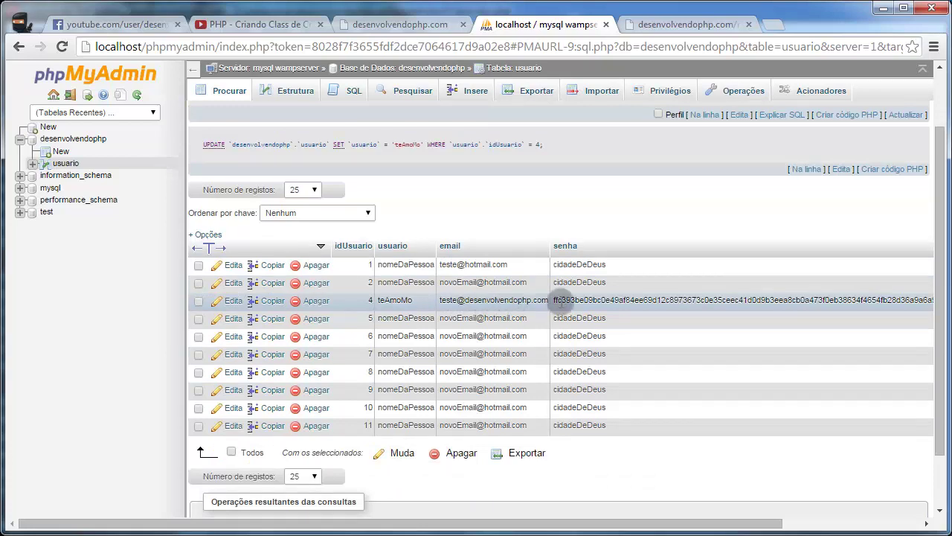
Step: Check that row 4's senha holds the hash, closing the edit without changes
double_click(573, 299)
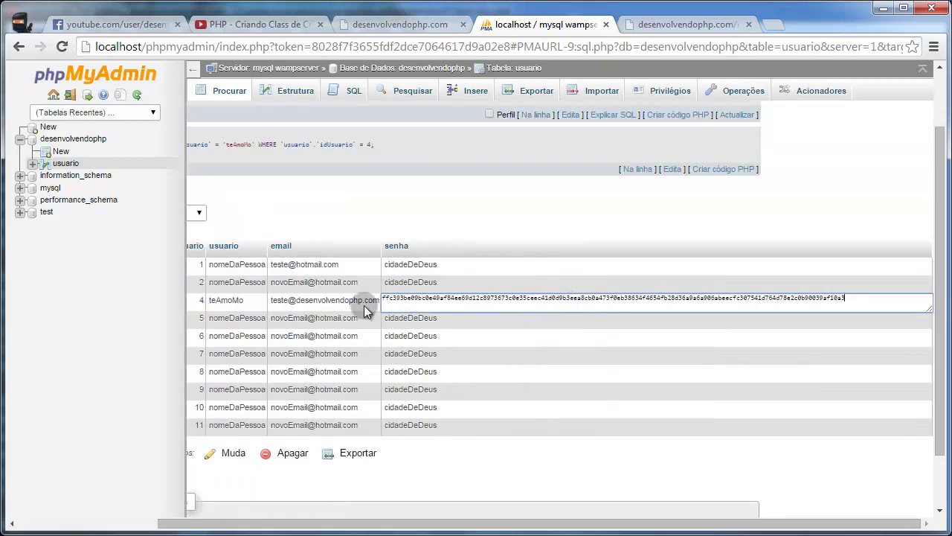
click(222, 301)
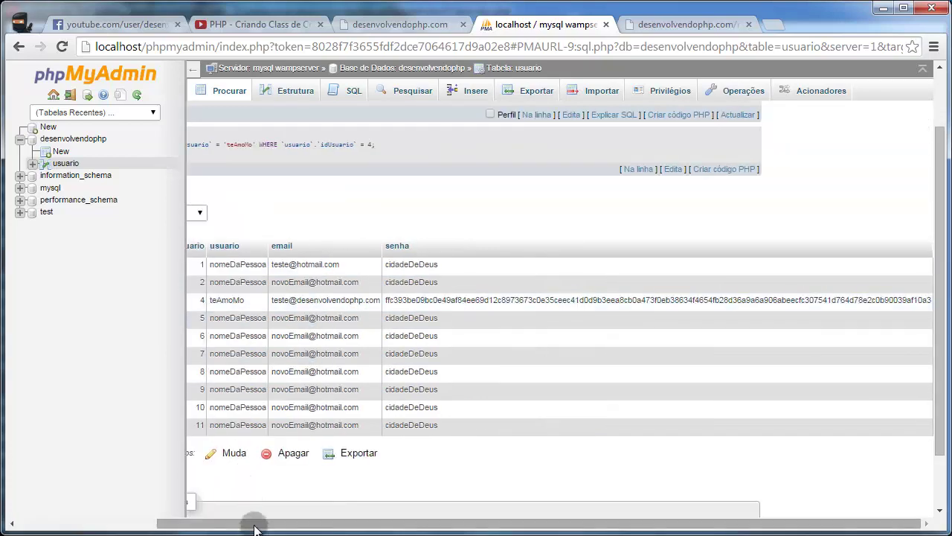
drag(255, 523, 117, 521)
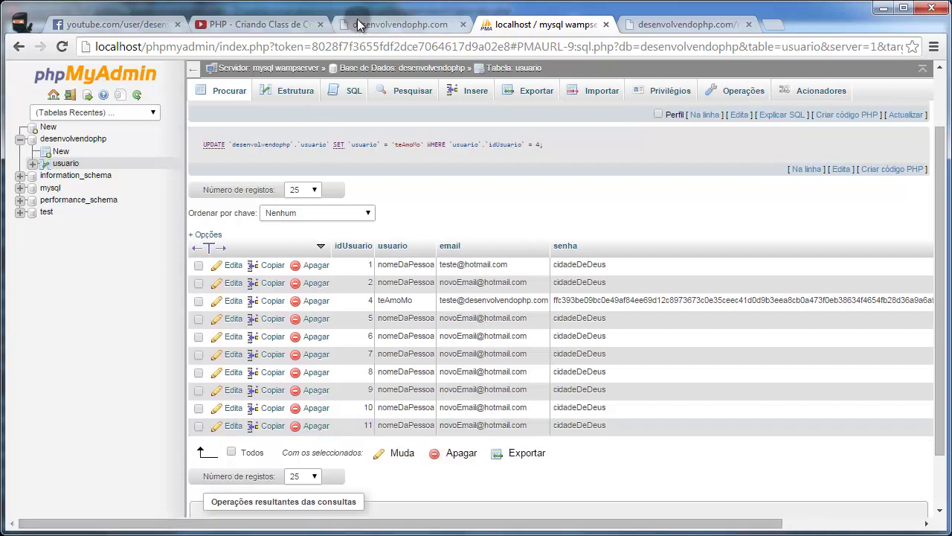
click(387, 24)
Step: Append /require/class/CondDB.class.php to the site address and load it
click(665, 23)
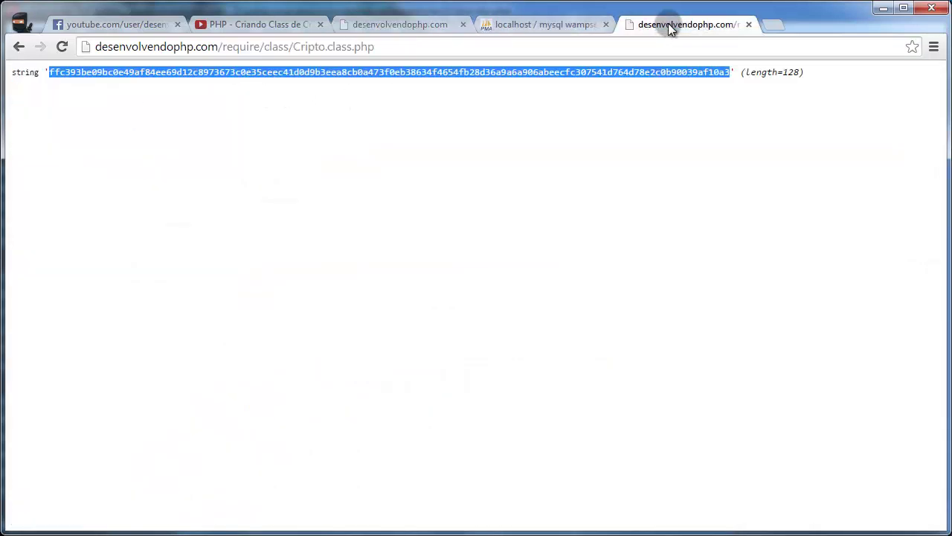
click(376, 25)
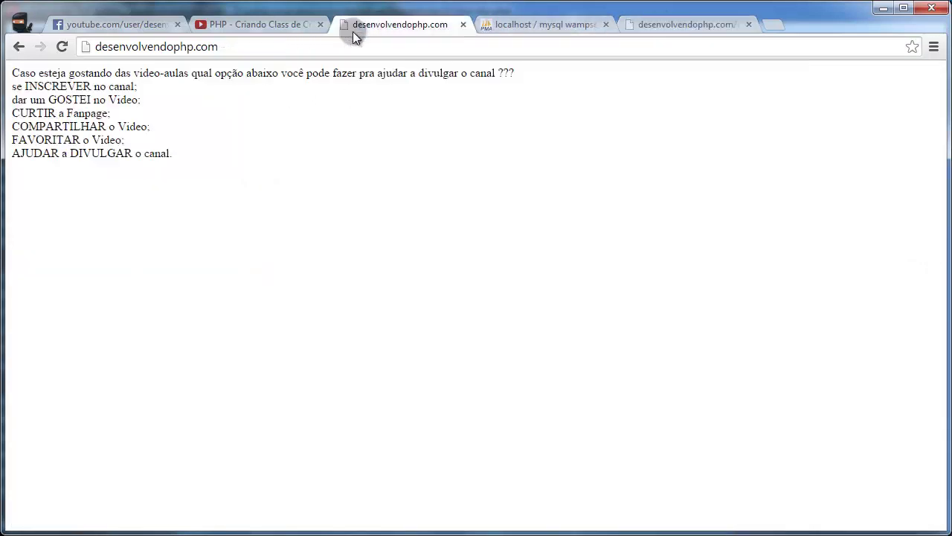
click(261, 46)
click(259, 45)
text(/)
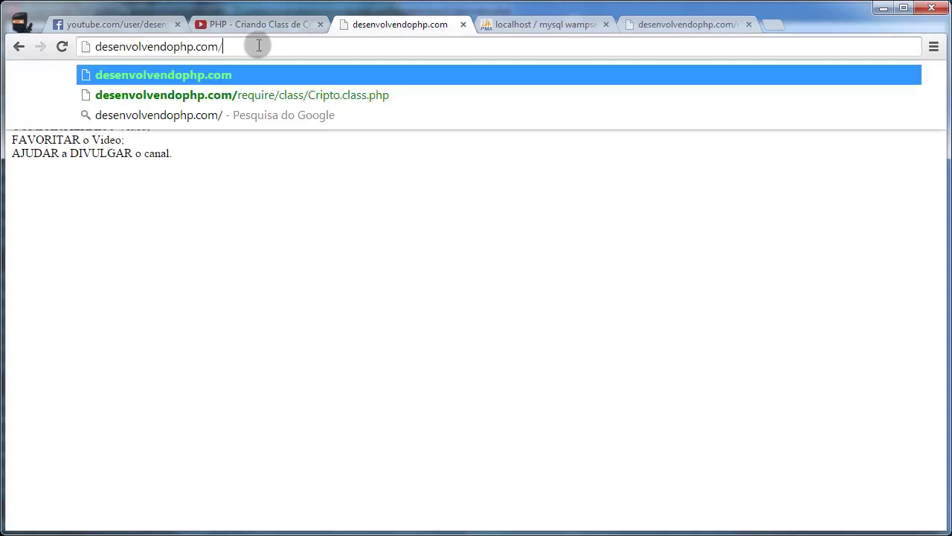
text(require/)
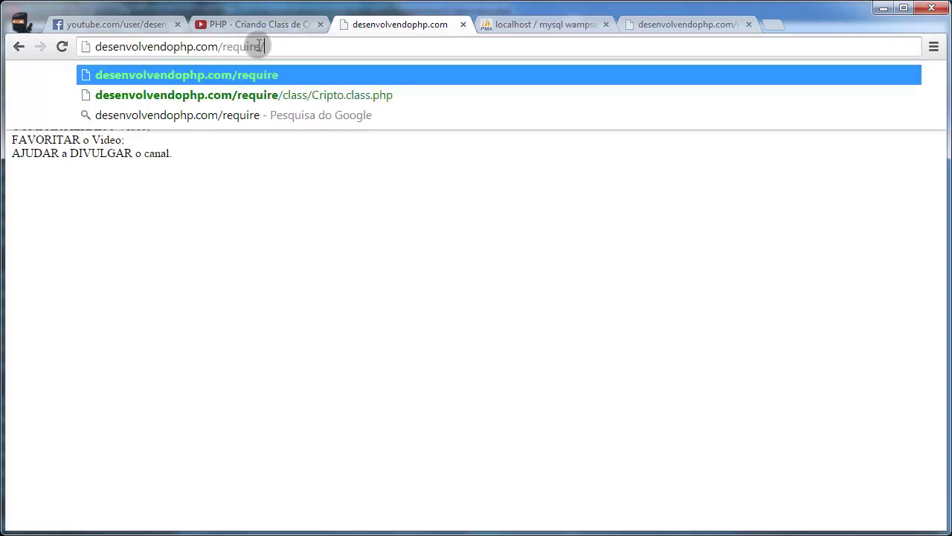
text(class/)
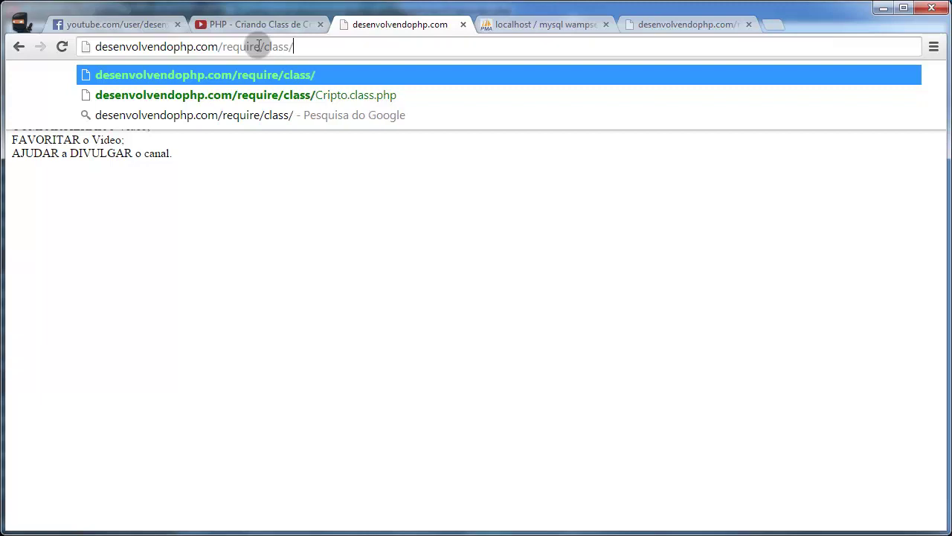
text(CondDB)
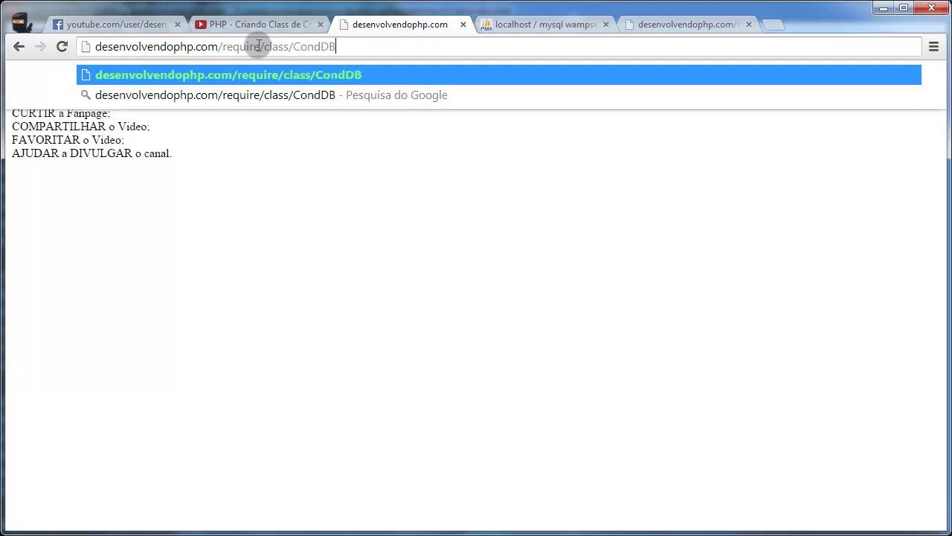
text(.cla)
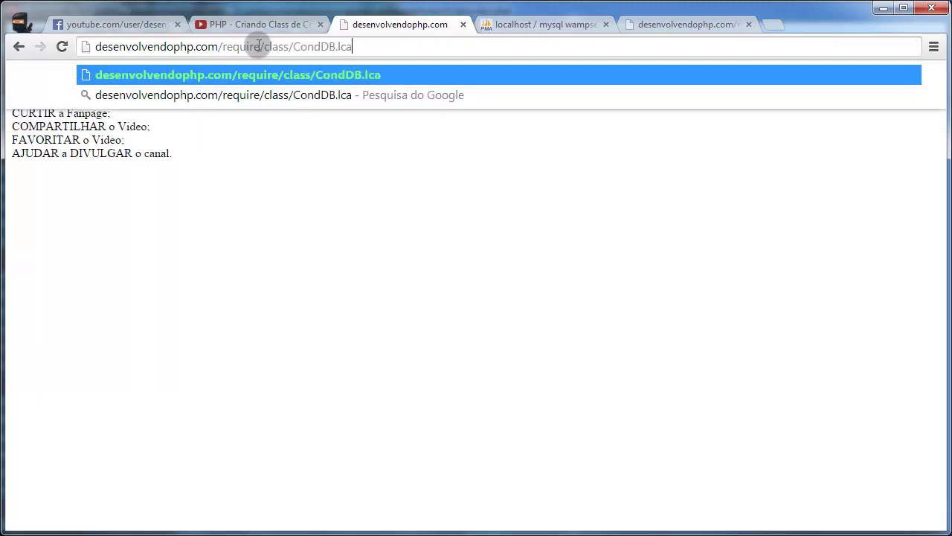
key(BackSpace)
key(BackSpace)
key(BackSpace)
text(class.php)
key(Return)
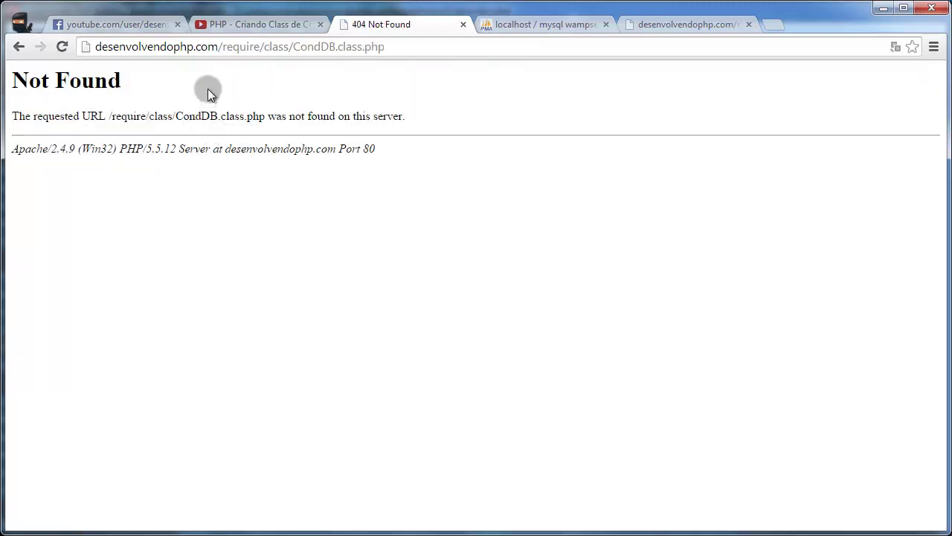
Step: Correct the address to ConDB.class.php and load it, showing the hash and int 0
click(313, 46)
click(317, 46)
click(316, 48)
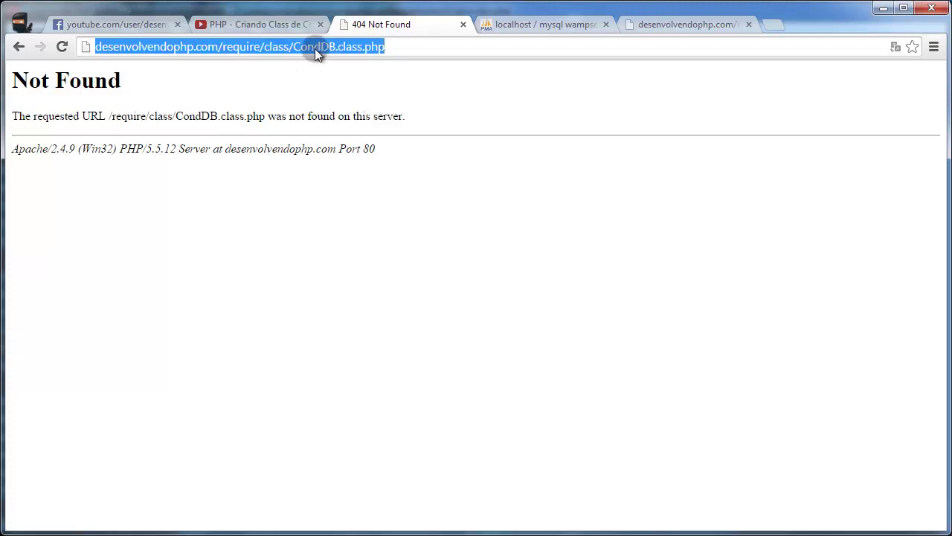
double_click(315, 48)
click(315, 49)
click(321, 48)
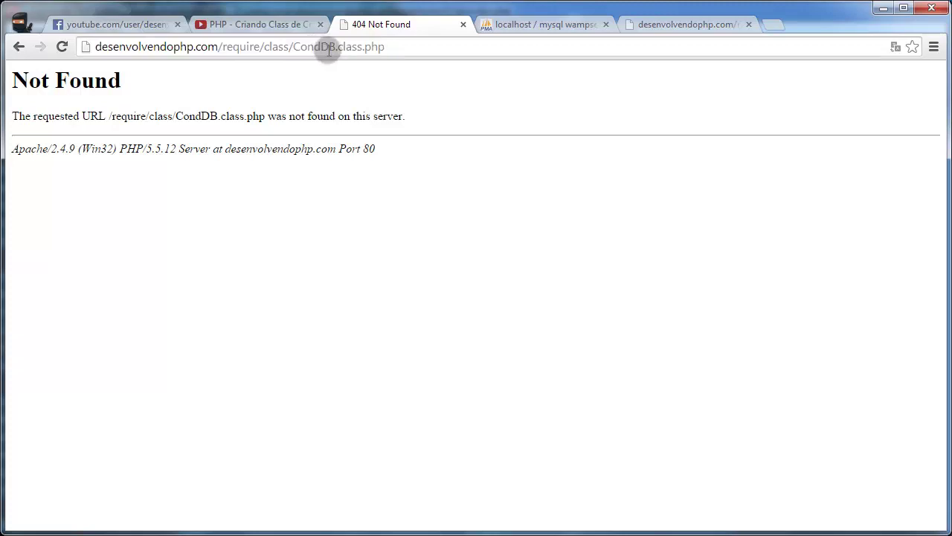
key(BackSpace)
key(Return)
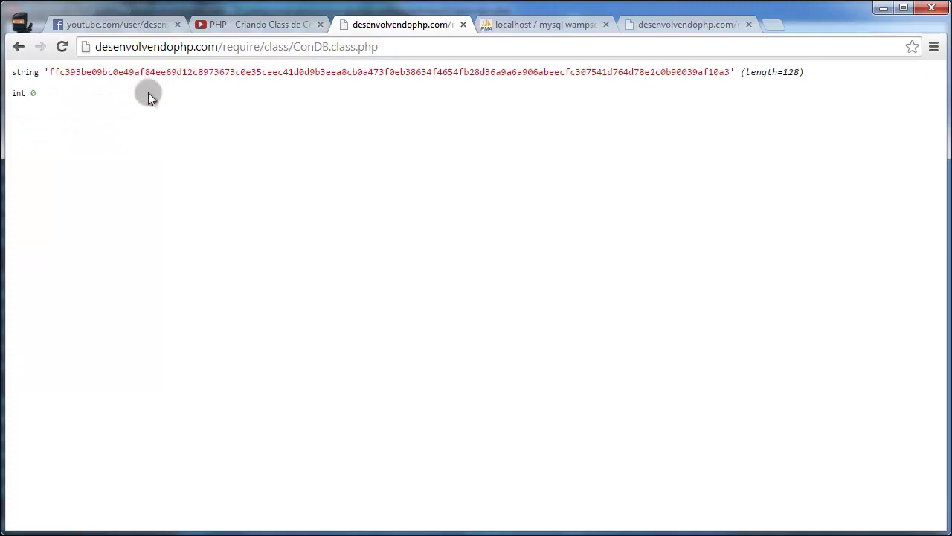
Step: Delete the two Cripto test lines and reload the ConDB page, which now shows only int 0
key(alt+Tab)
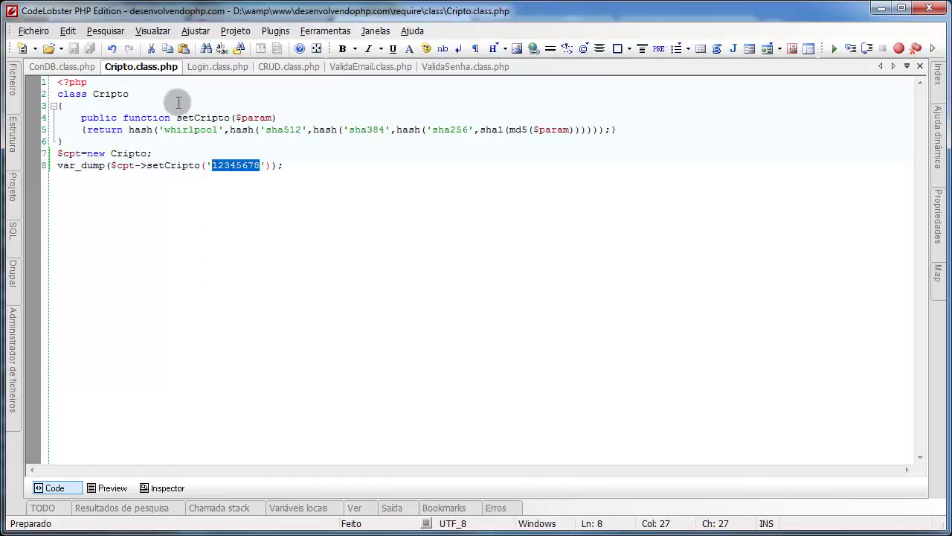
click(63, 66)
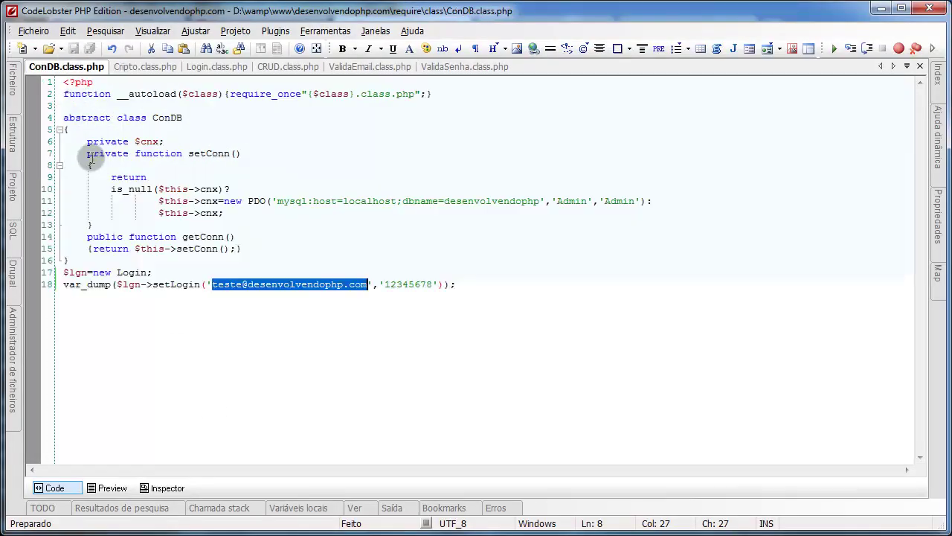
click(132, 70)
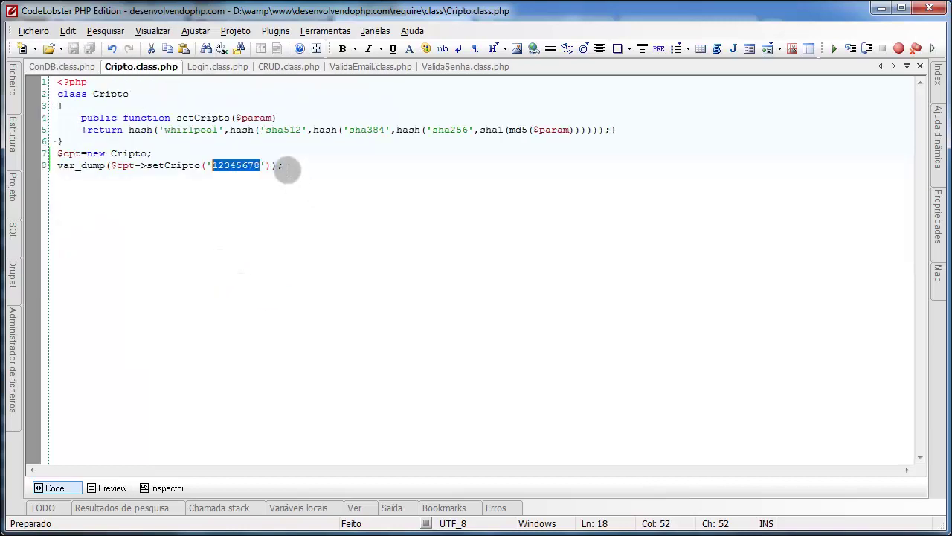
drag(284, 165, 157, 141)
key(BackSpace)
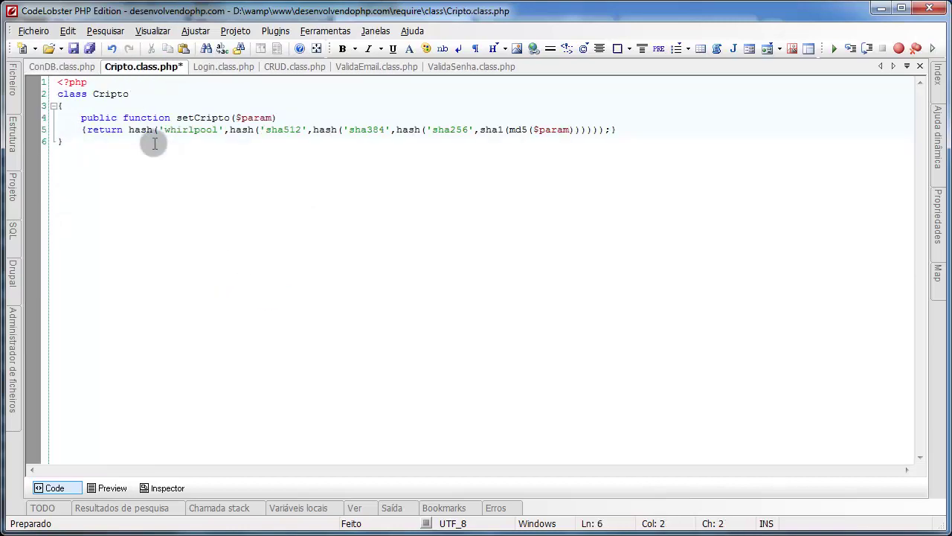
key(alt+Tab)
click(62, 48)
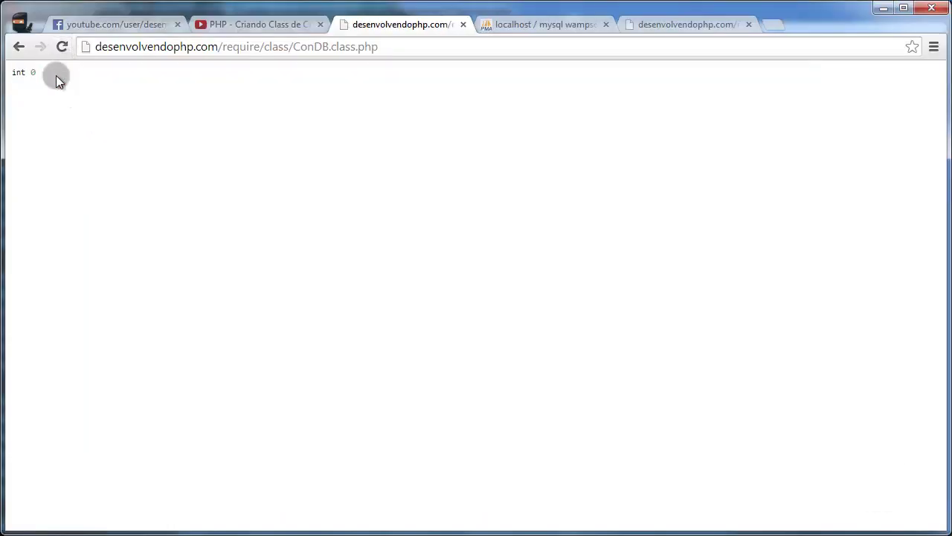
double_click(33, 72)
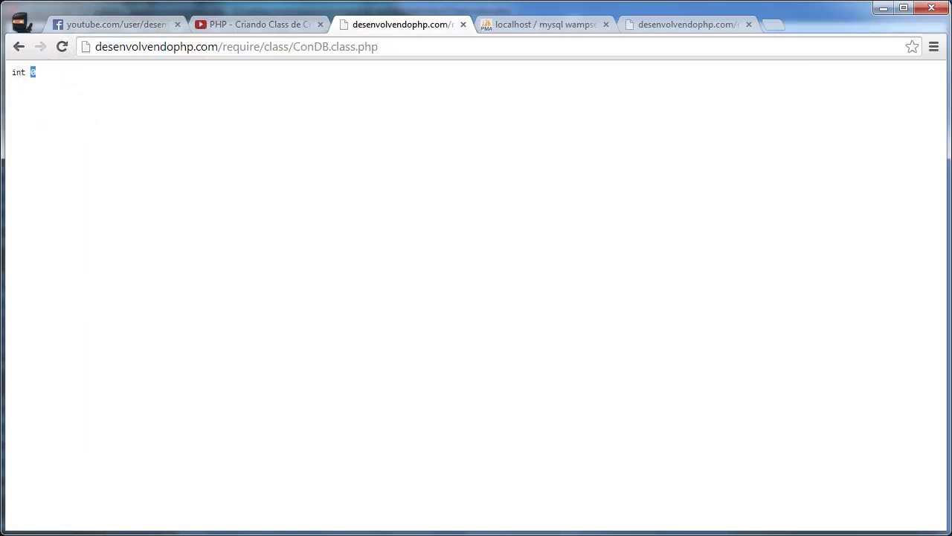
Step: In Login.class.php, change the query's table name from user to usuario
key(alt+Tab)
click(189, 67)
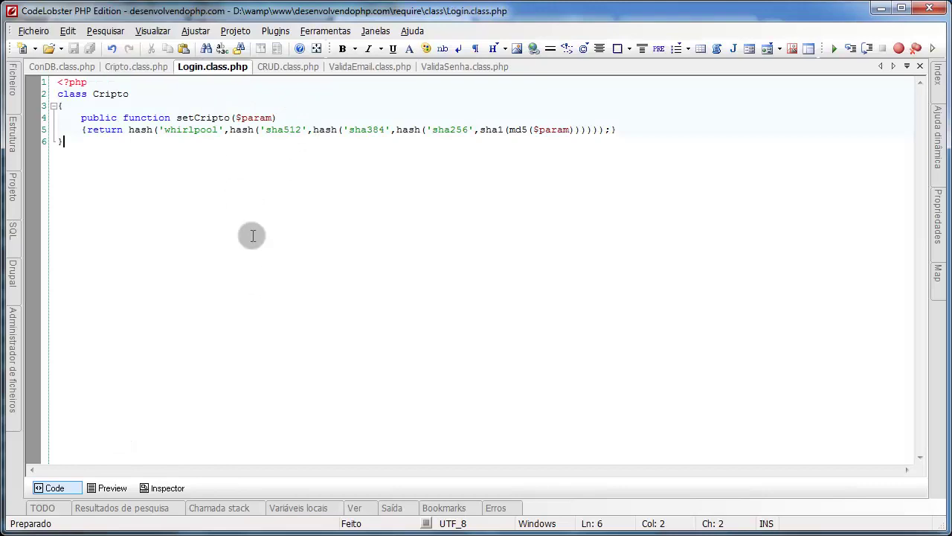
double_click(342, 260)
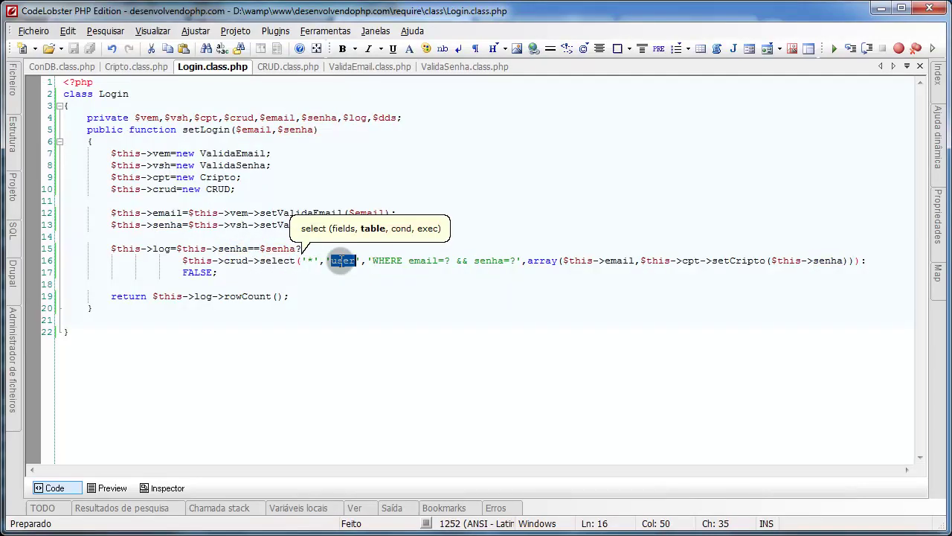
text(usuario)
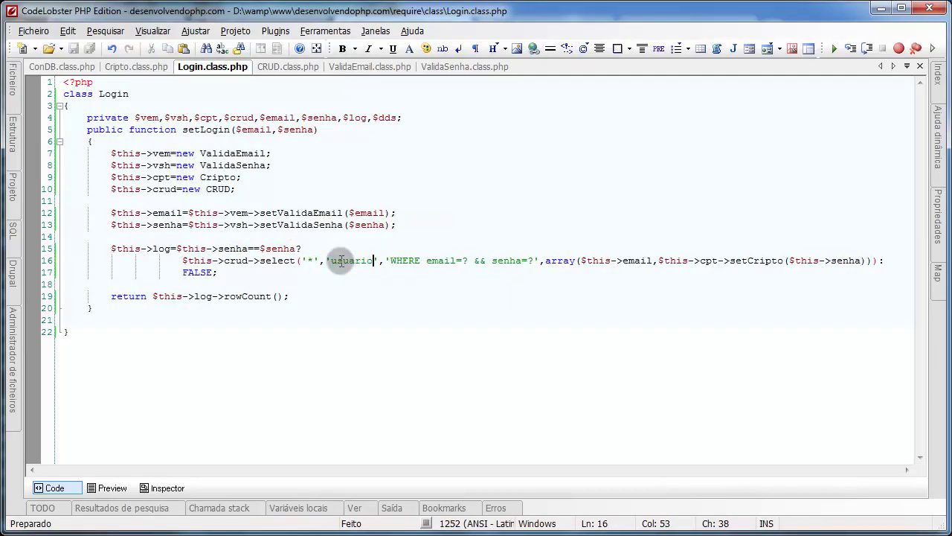
key(alt+Tab)
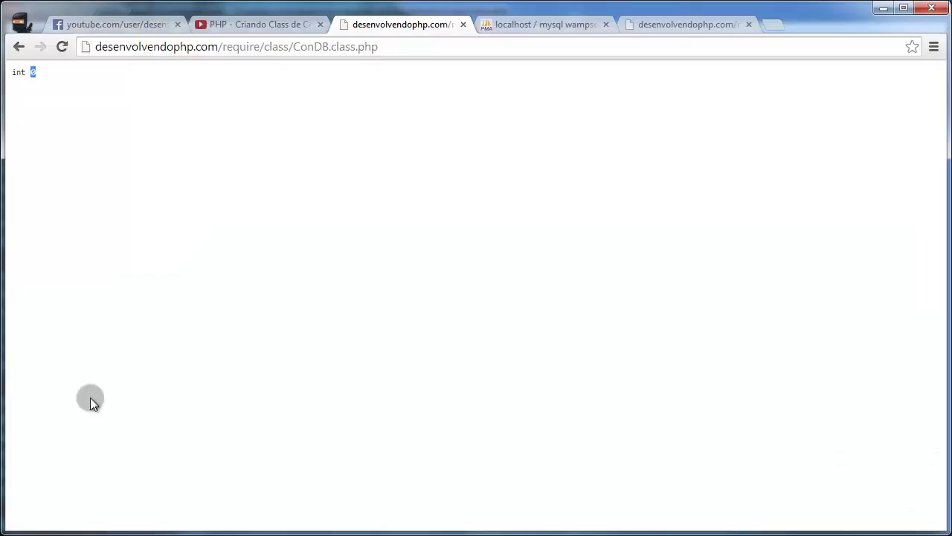